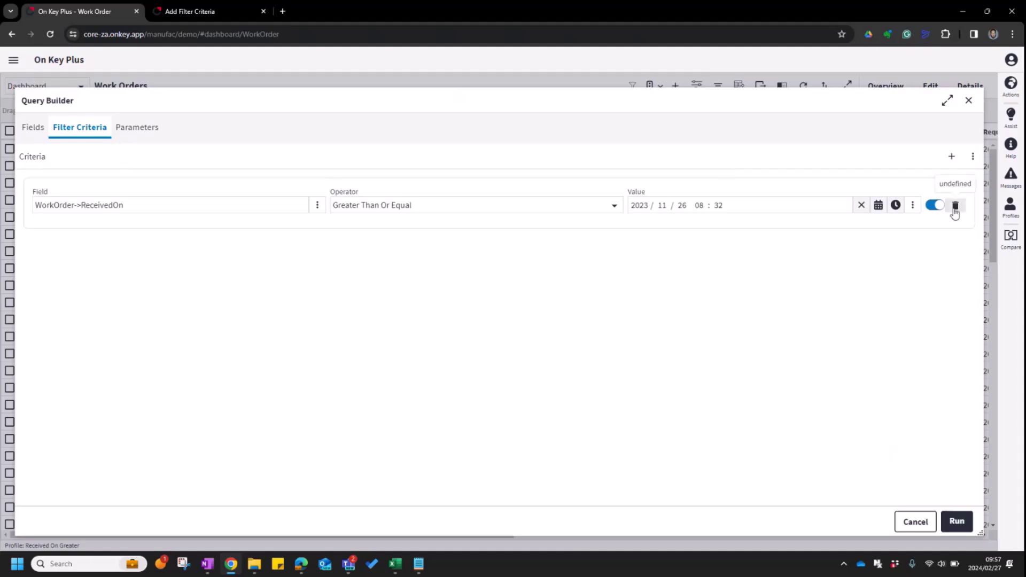
Delete the ReceivedOn criterion and add a filter criterion on the Description field of TypeOfWork.
click(955, 207)
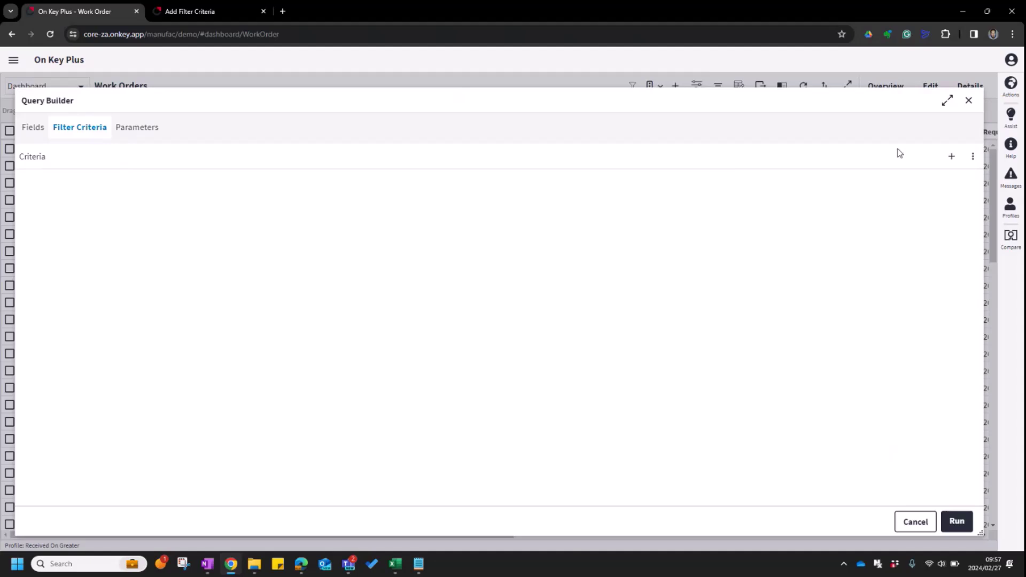
click(952, 157)
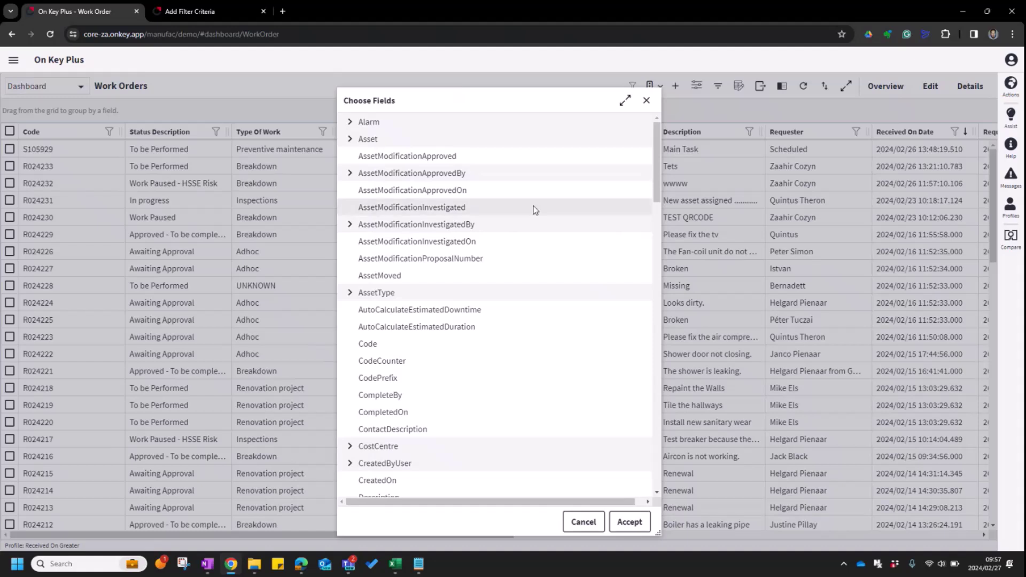
scroll(521, 227, down, 10)
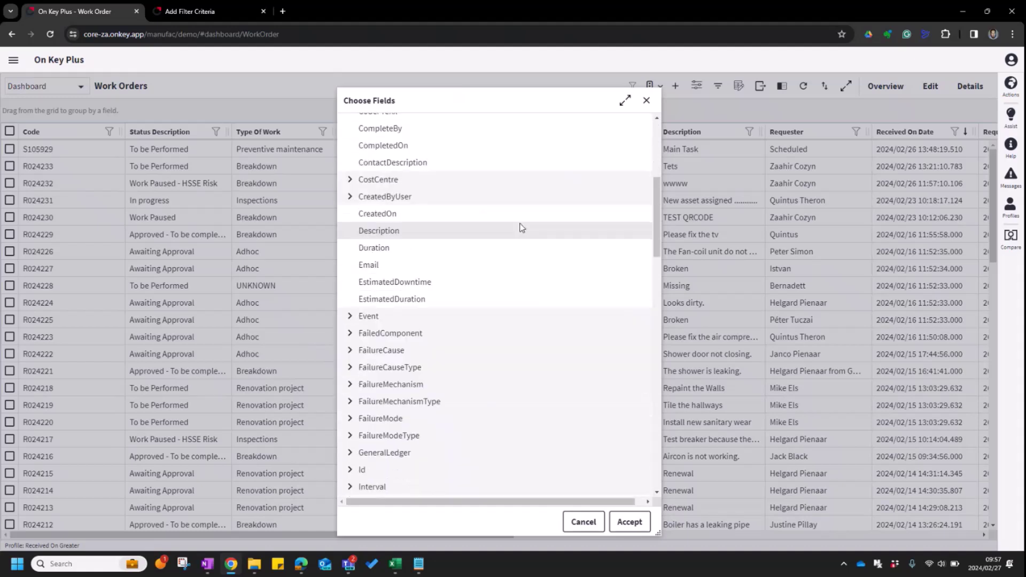
scroll(521, 228, down, 6)
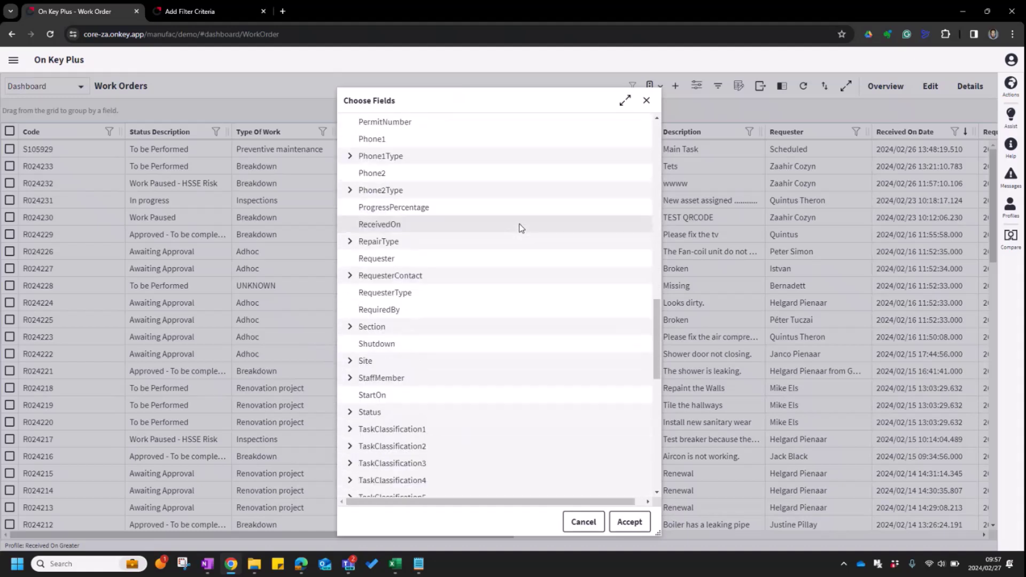
scroll(519, 224, down, 7)
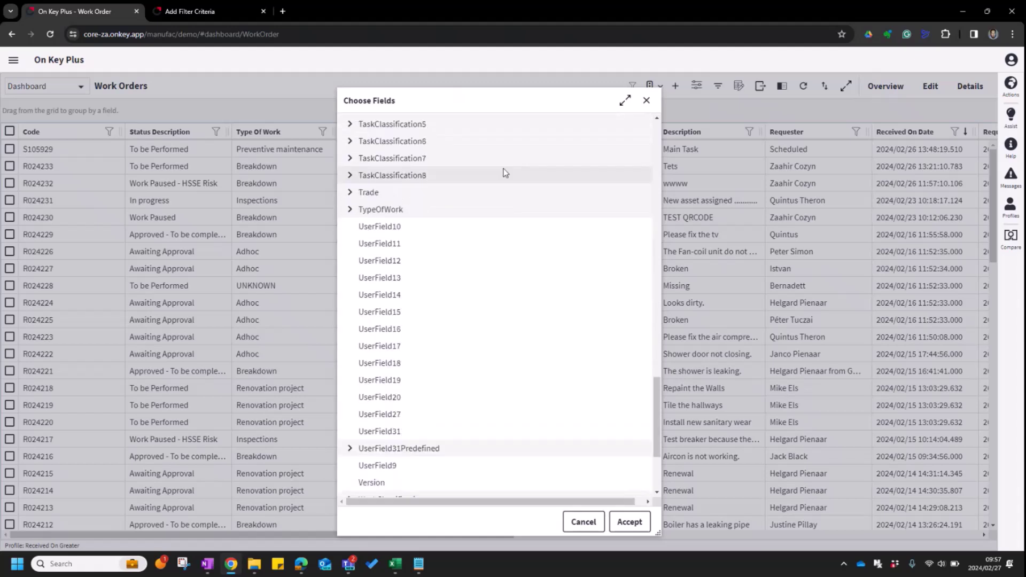
click(350, 211)
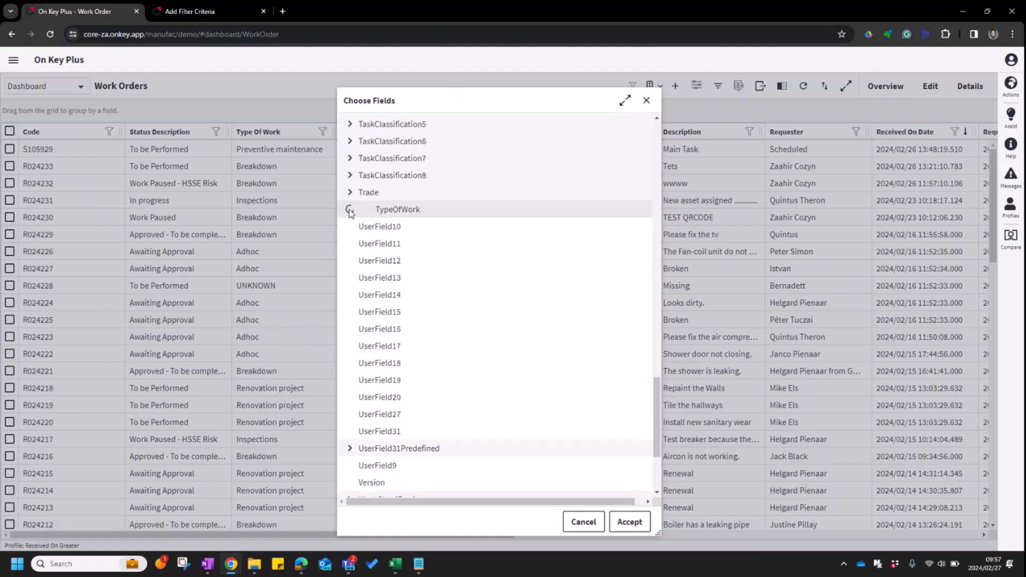
click(407, 277)
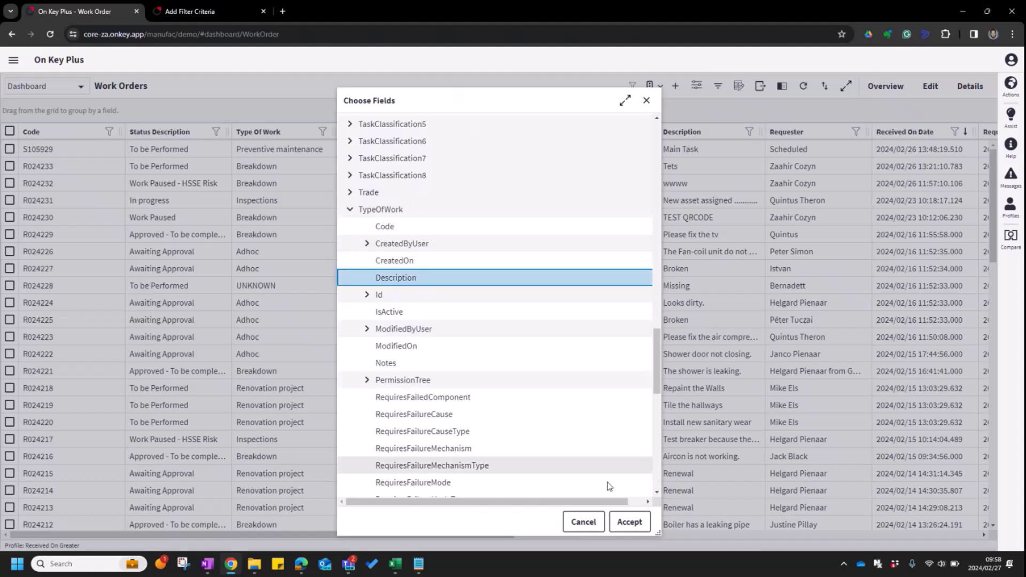
click(629, 522)
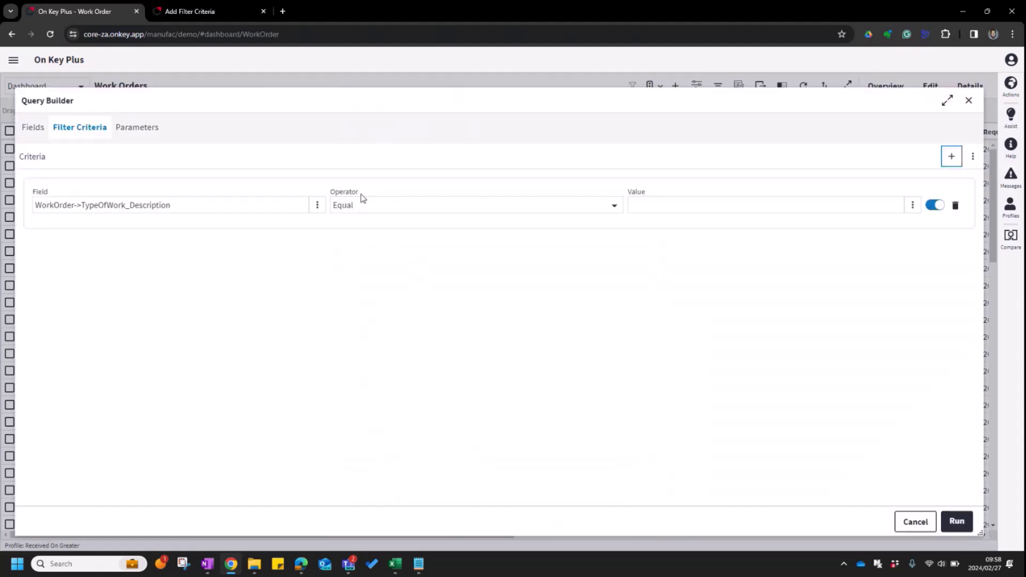
Define the type of work criterion with the operator Equal and the value Breakdown.
click(591, 208)
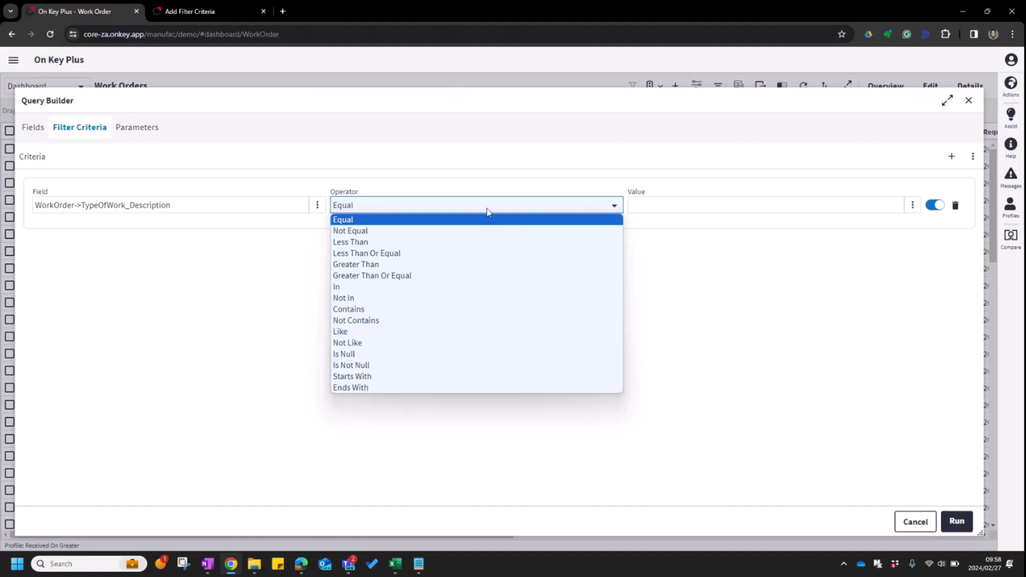
click(488, 210)
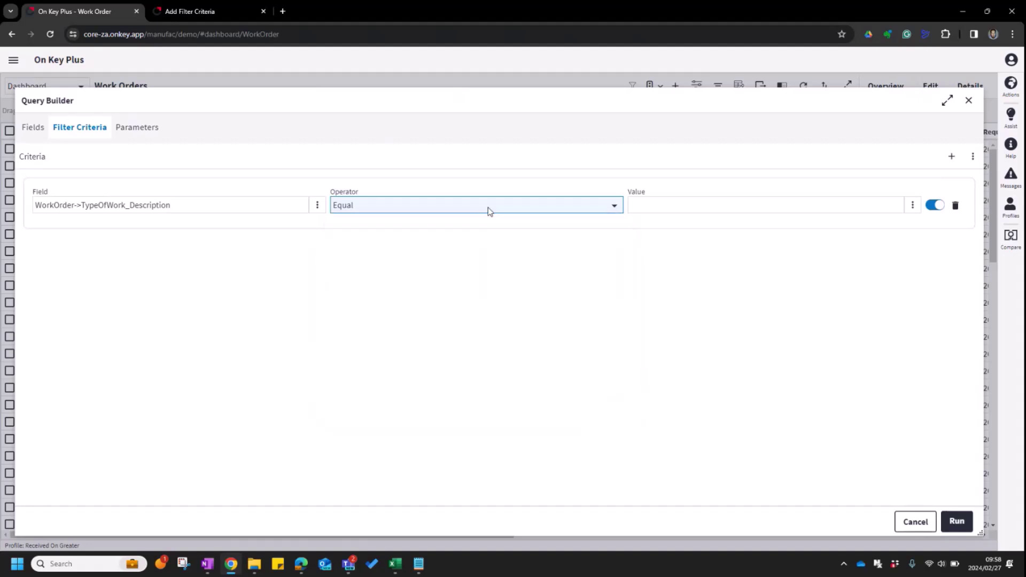
click(656, 204)
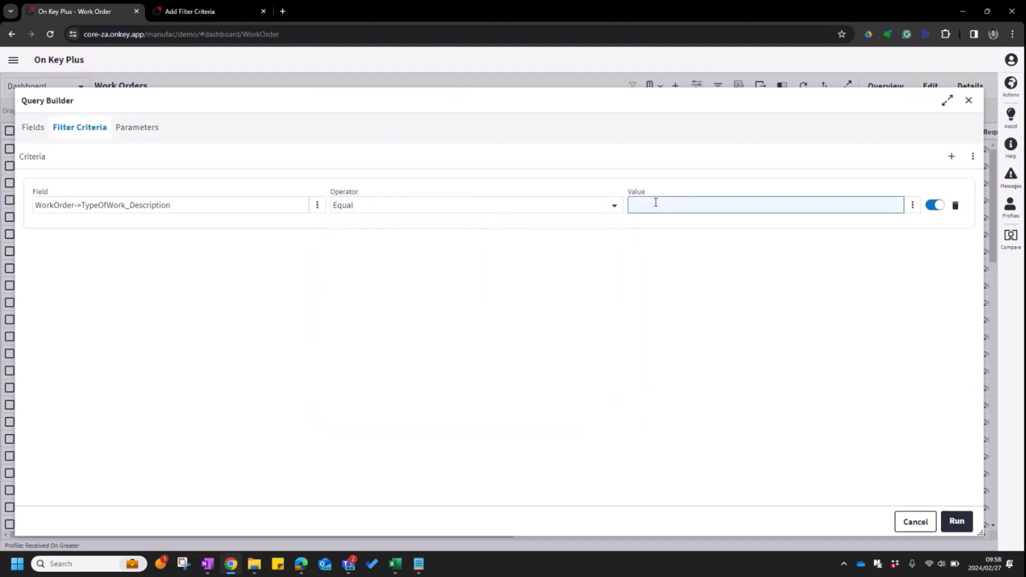
text(Breakdown)
Switch the type of work criterion off and back on to try its enable toggle.
click(935, 208)
click(935, 209)
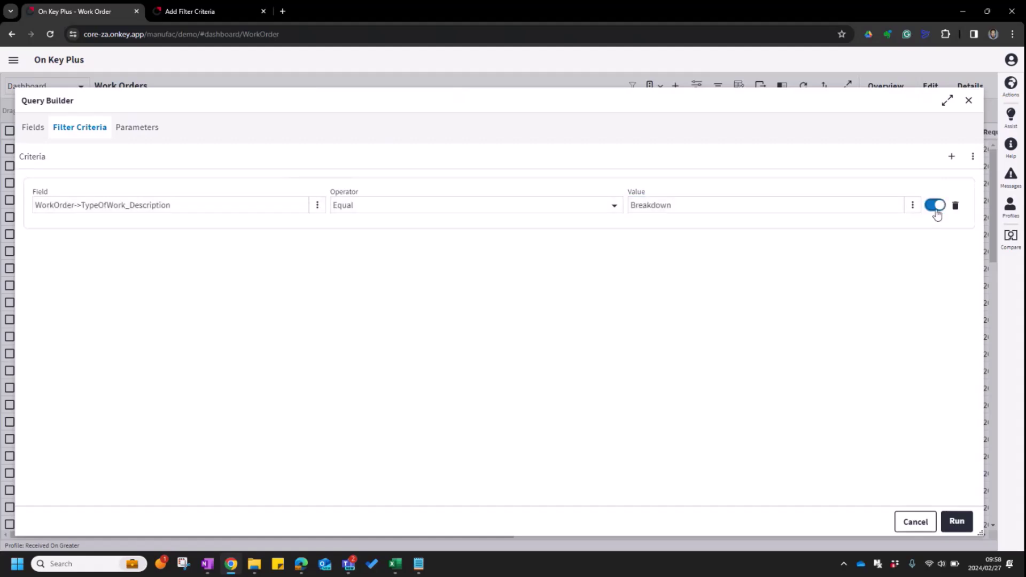
click(936, 207)
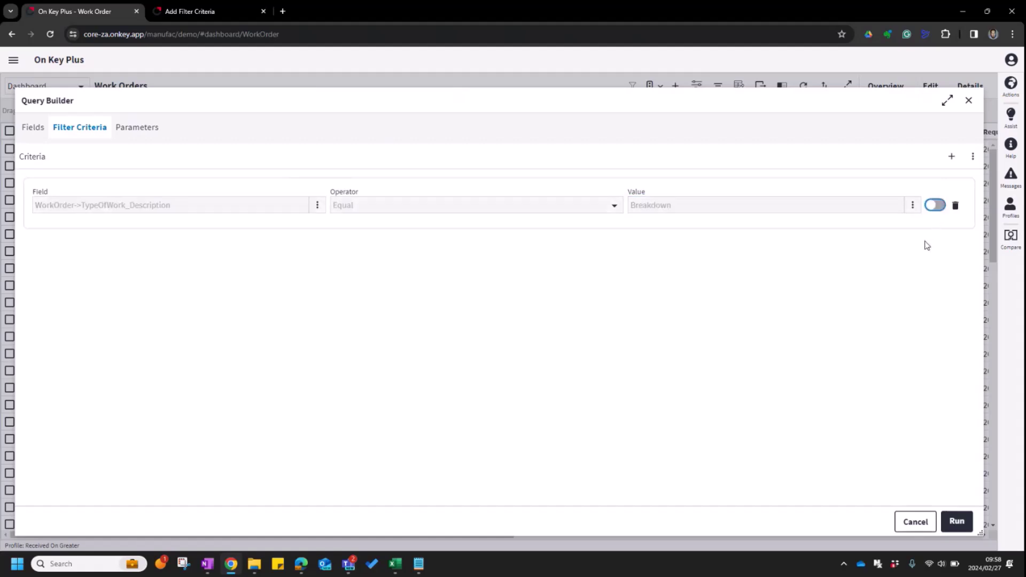
click(935, 206)
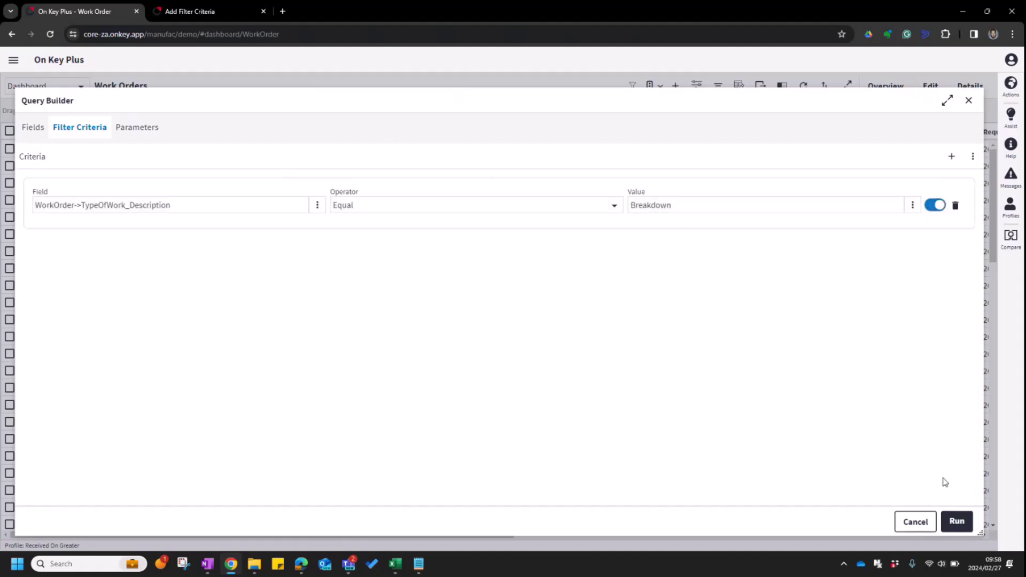
Run the type of work query and check the values offered by the Type Of Work column filter.
click(958, 522)
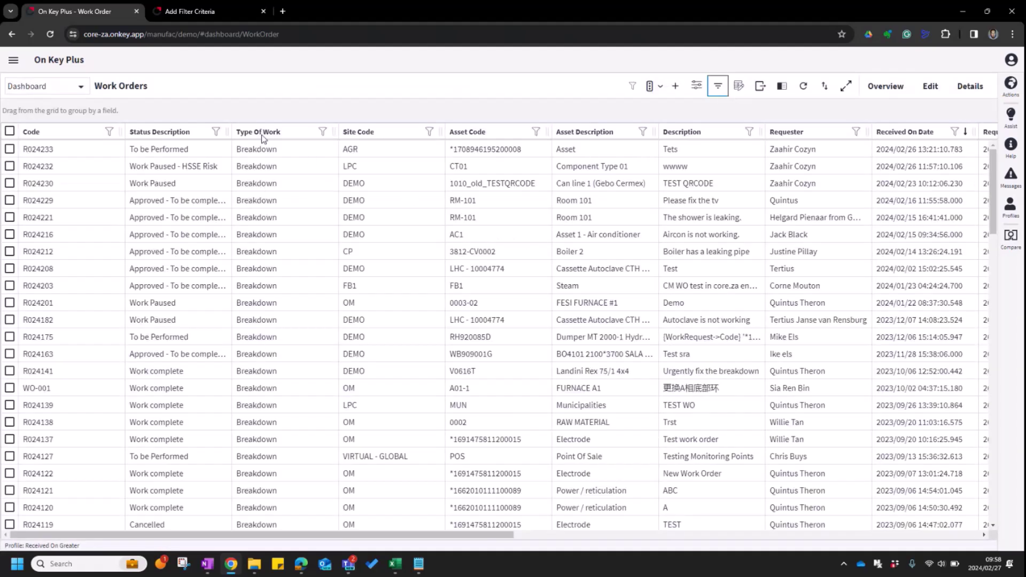
click(323, 132)
click(434, 198)
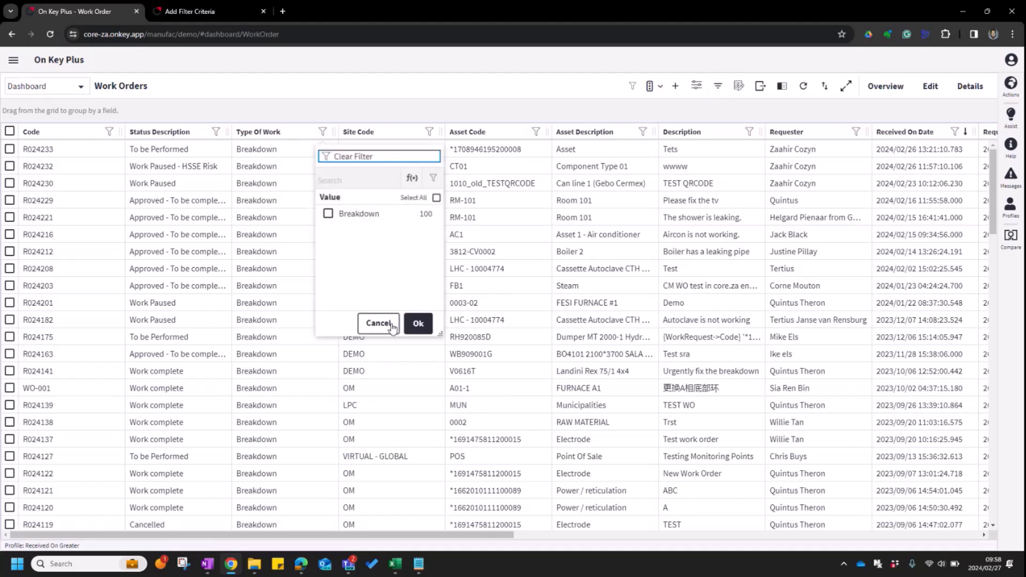
click(417, 323)
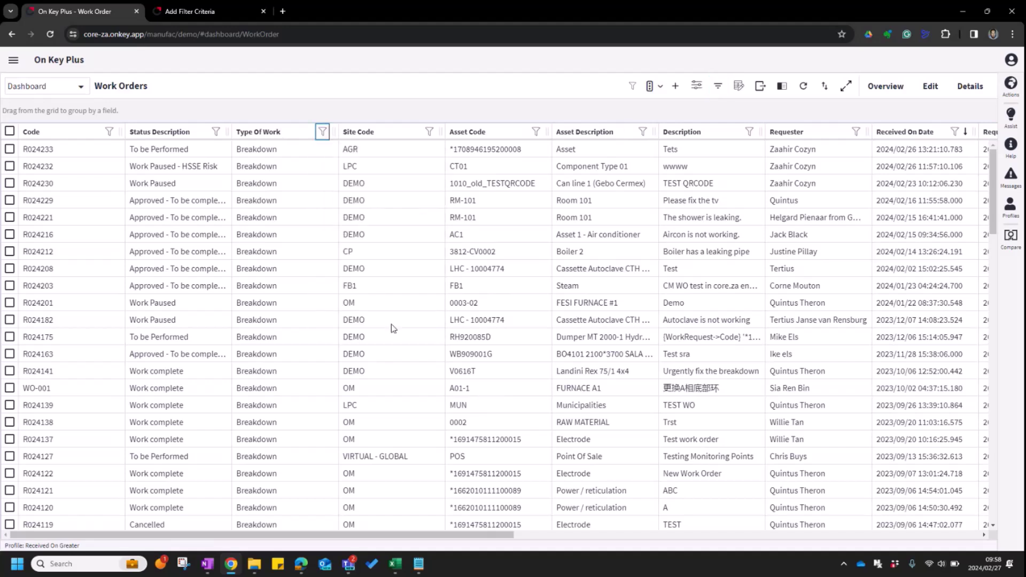
Reopen the query's filter criteria and add a second criterion on the RequiredBy field.
click(712, 89)
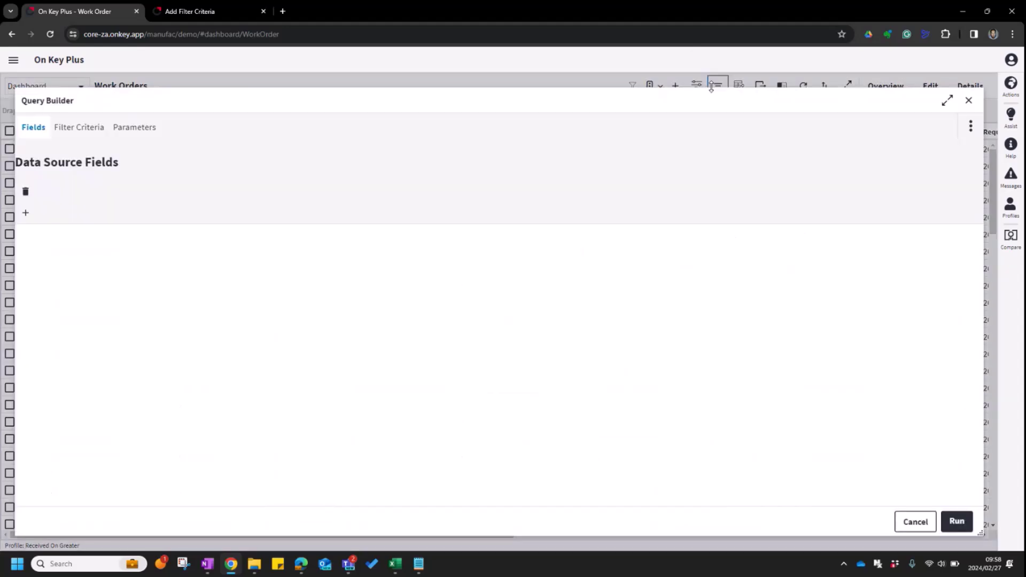
click(90, 133)
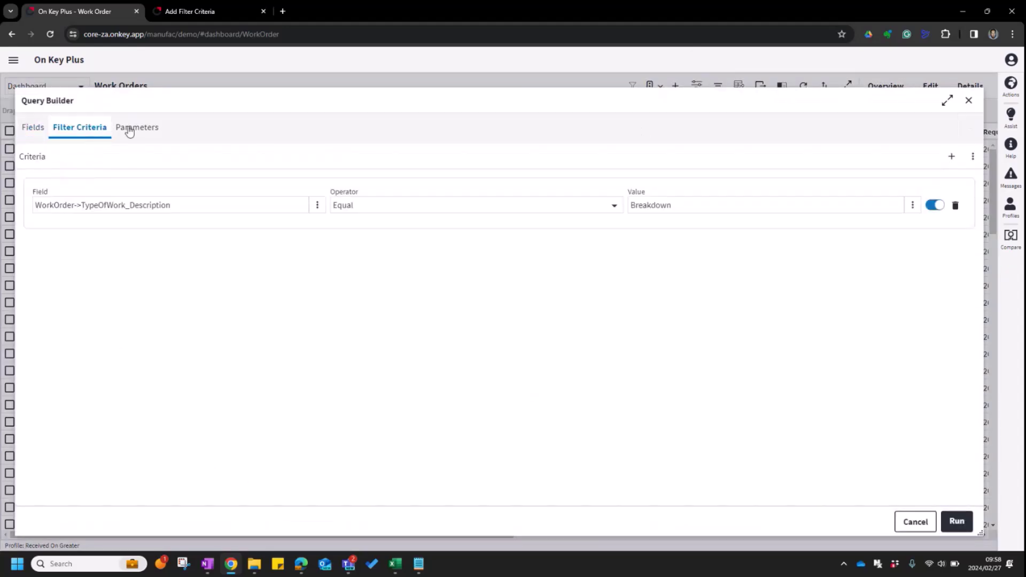
click(952, 156)
scroll(480, 224, down, 10)
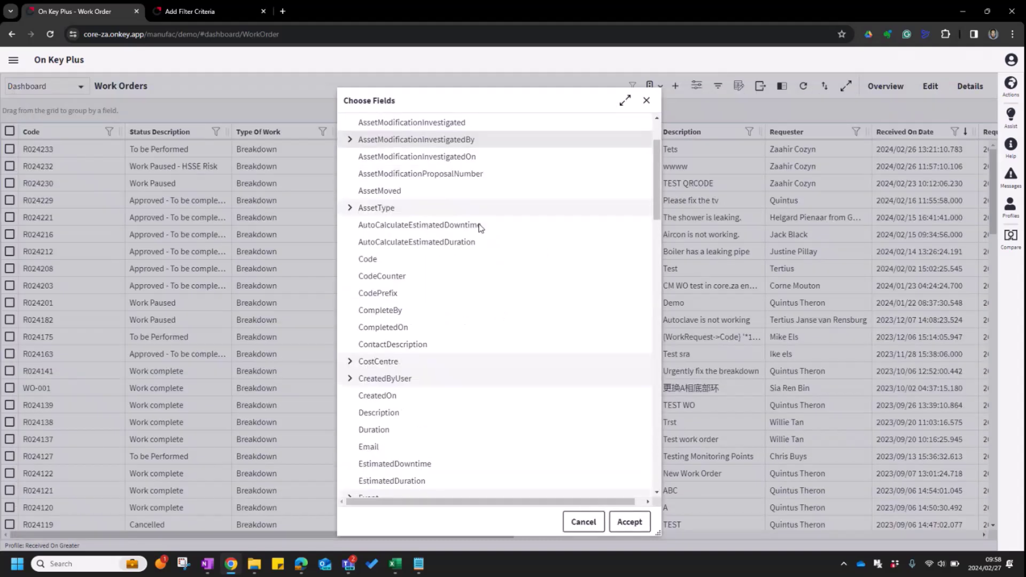
scroll(481, 228, down, 6)
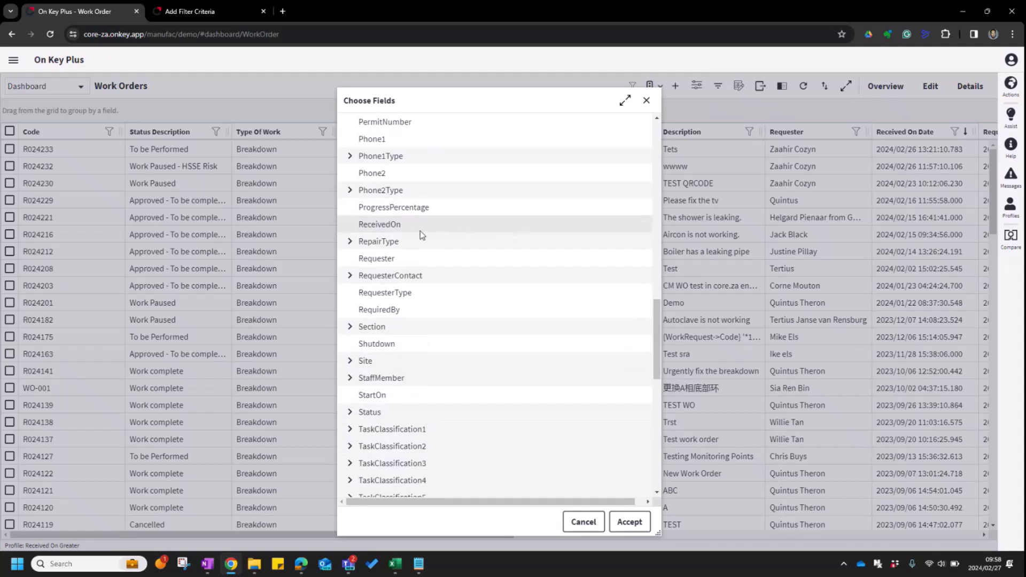
click(405, 310)
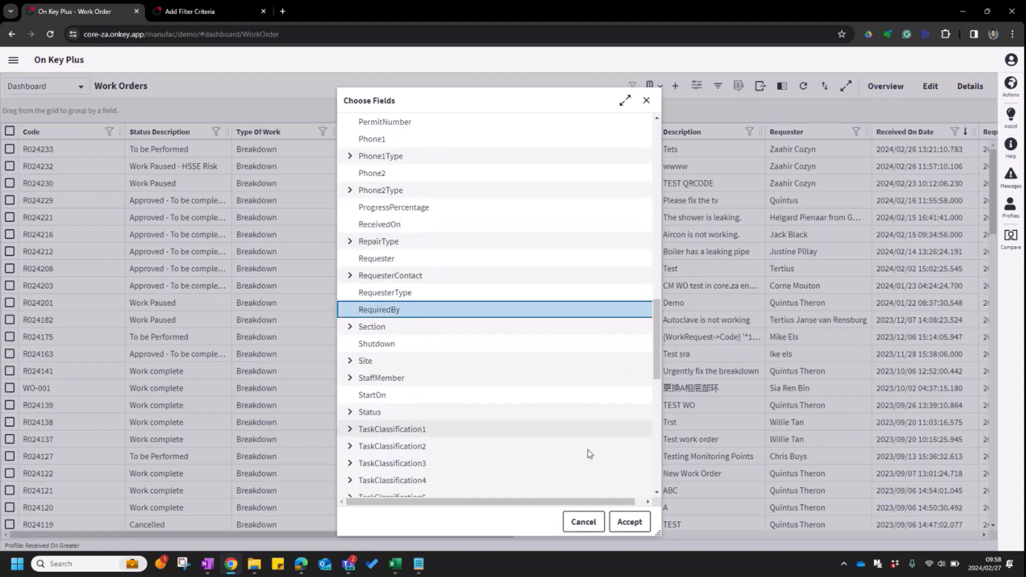
click(628, 522)
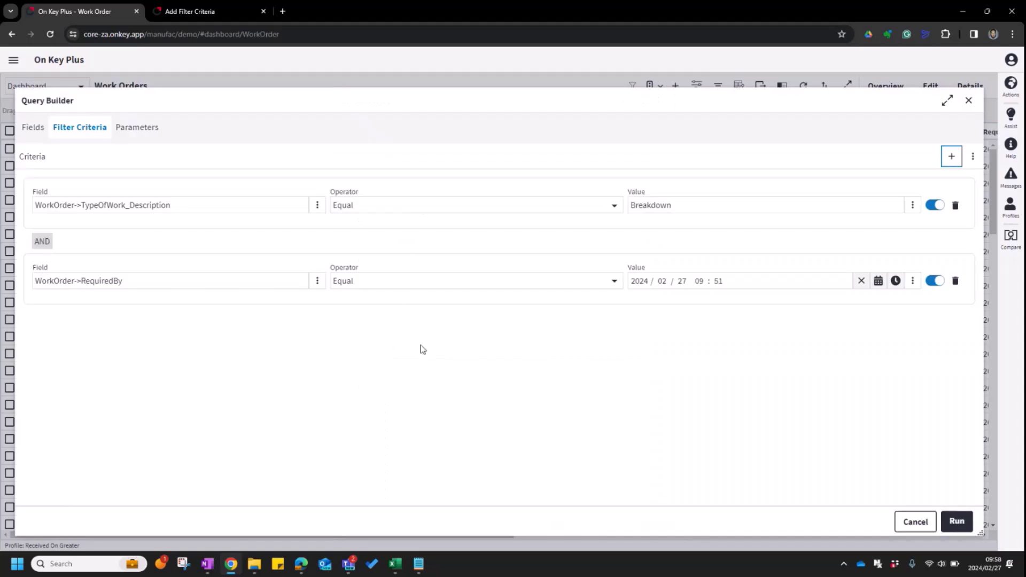
Set the RequiredBy criterion to Greater Than Or Equal with the date 2024/02/20, and run the query.
click(576, 285)
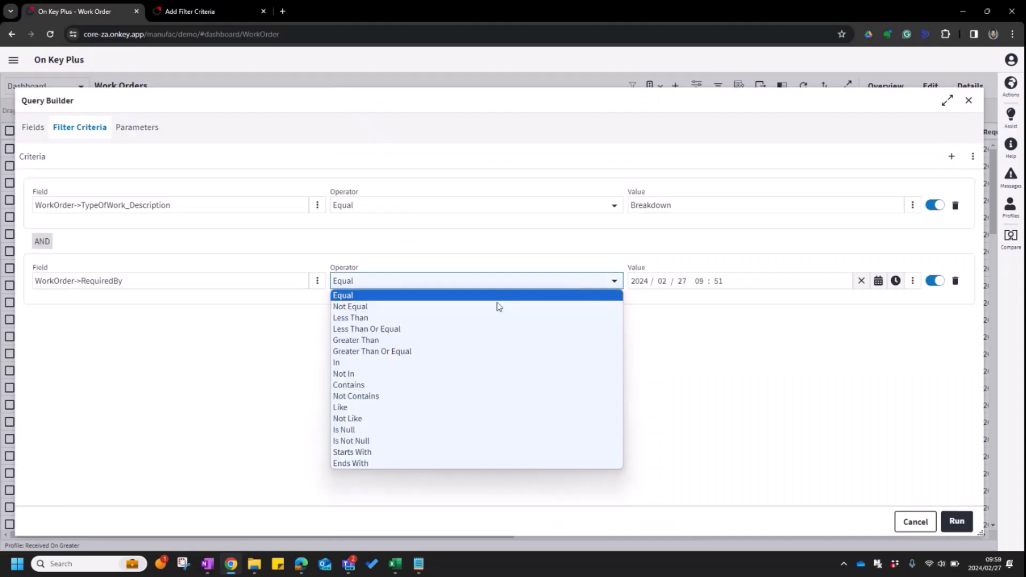
click(458, 351)
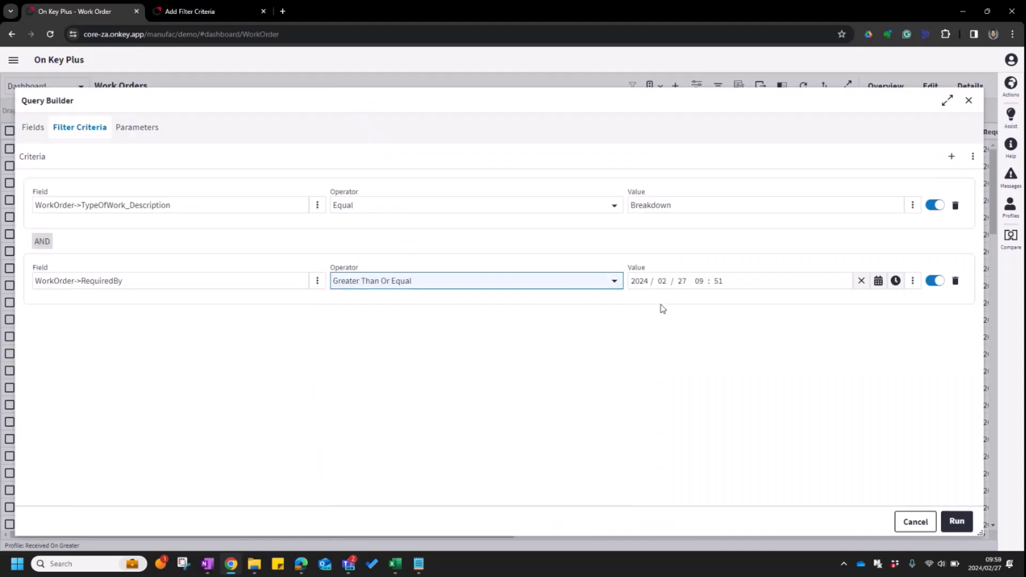
click(675, 278)
click(878, 282)
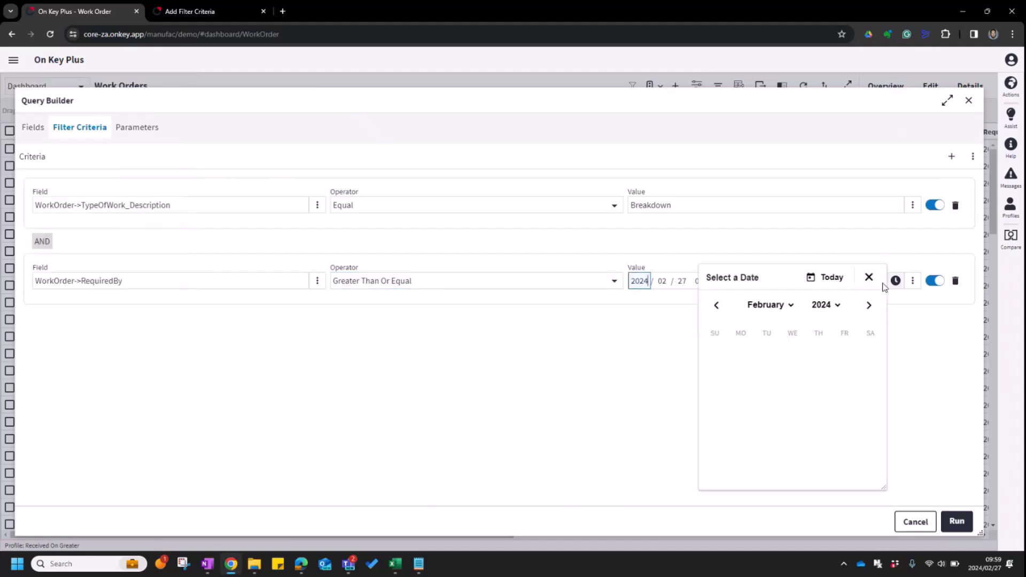
click(767, 427)
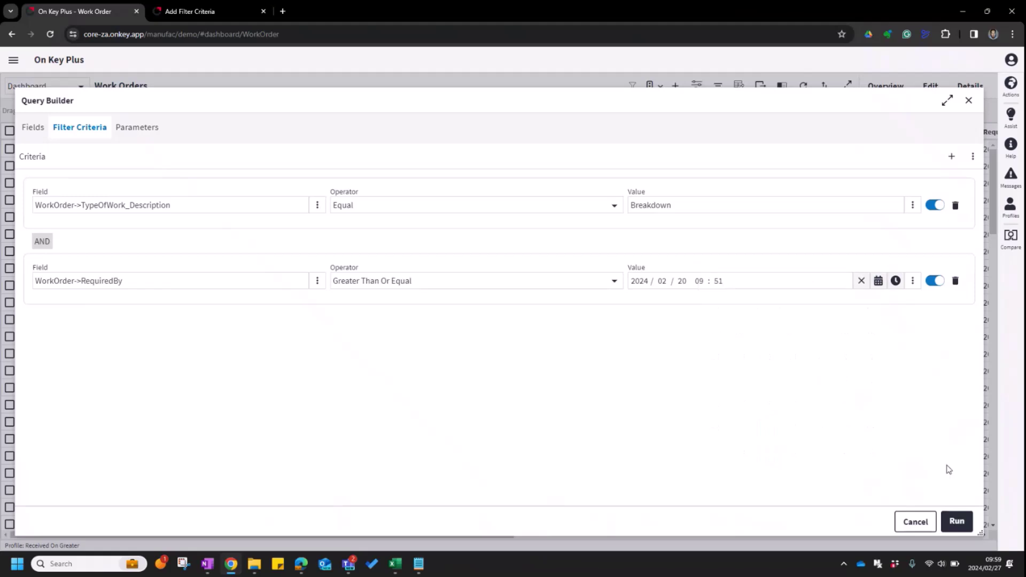
click(957, 521)
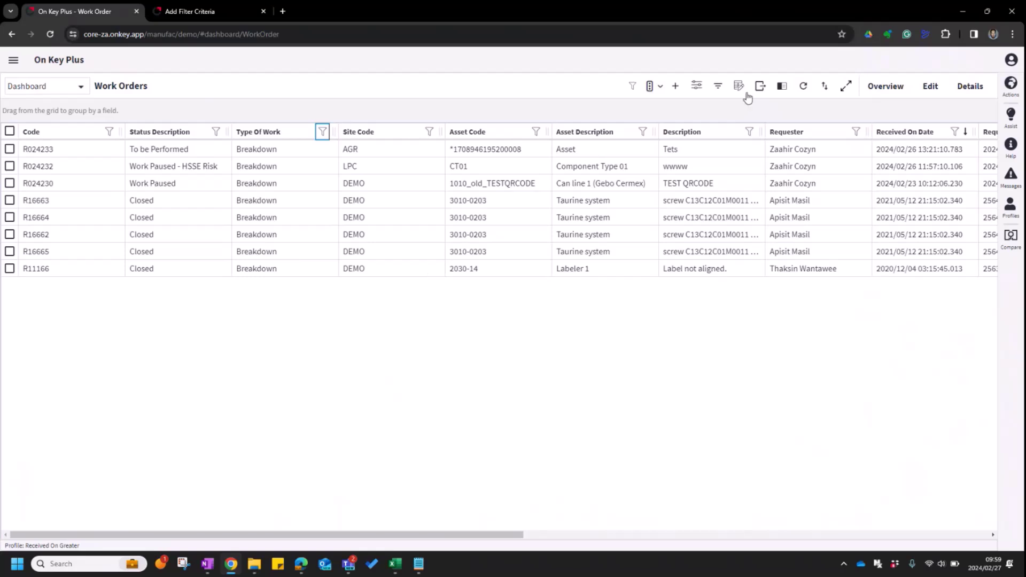
Reopen the filter criteria and create a parameter named GreaterThan for the RequiredBy criterion's value.
click(720, 87)
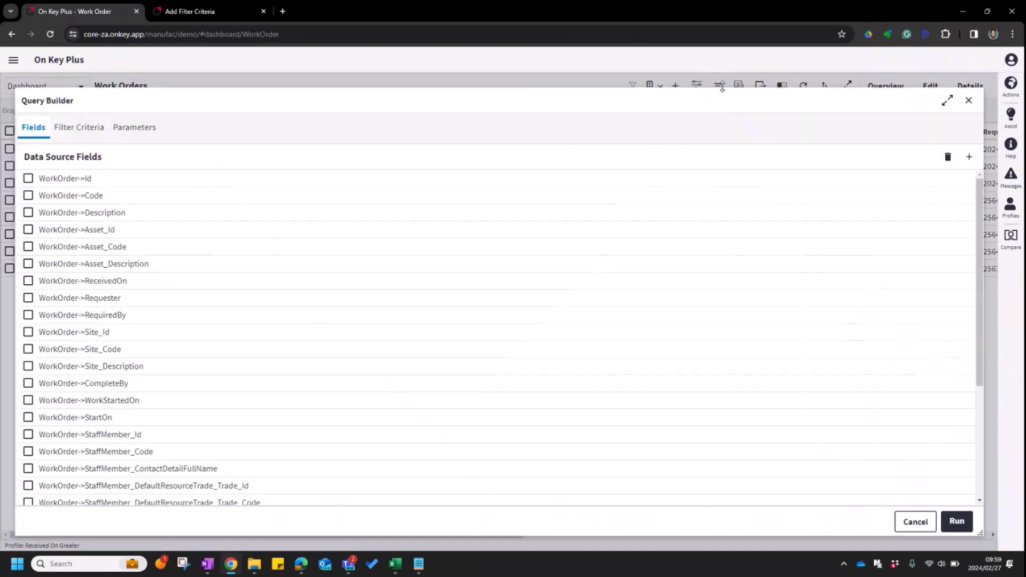
click(103, 133)
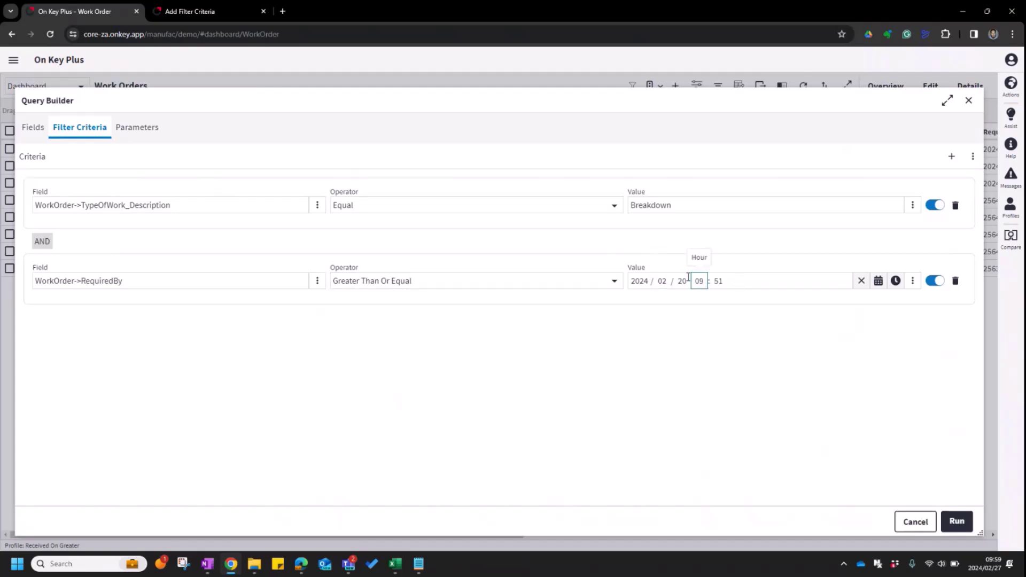
click(914, 283)
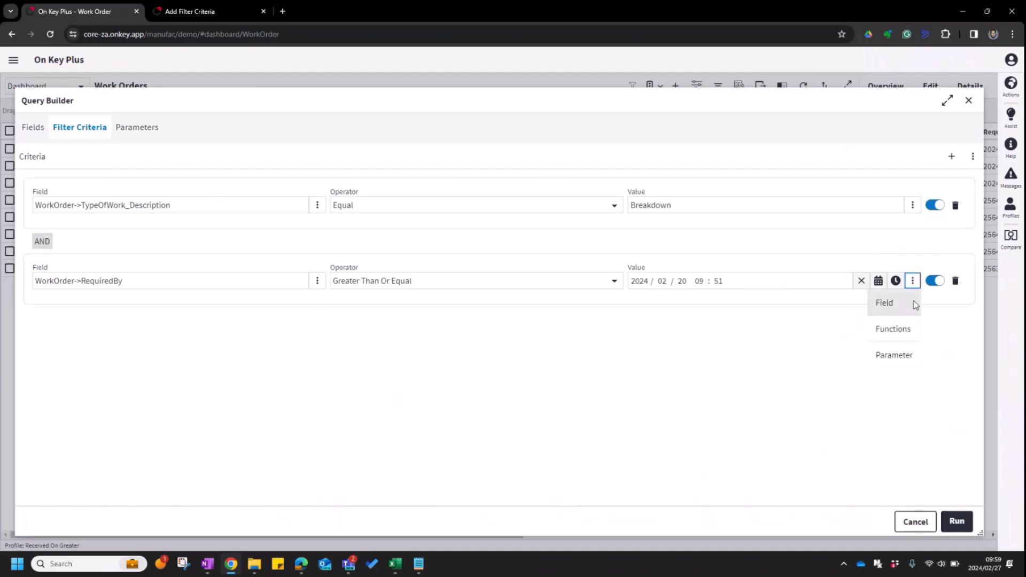
click(899, 360)
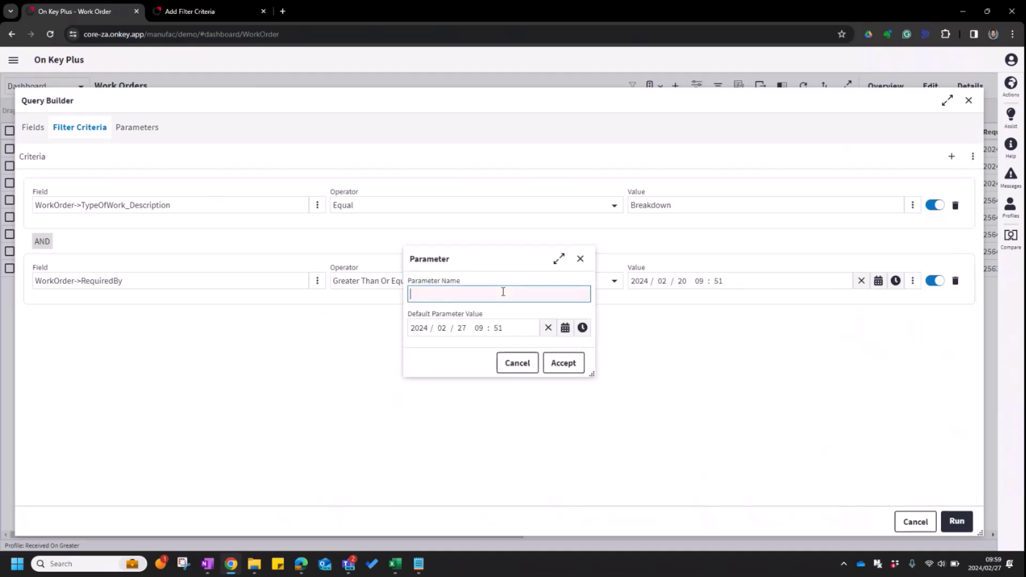
text(Greater THan)
key(BackSpace)
key(BackSpace)
key(BackSpace)
text(han)
Set the day of the parameter's default date to 20 and accept the parameter as the RequiredBy value.
click(479, 328)
click(462, 328)
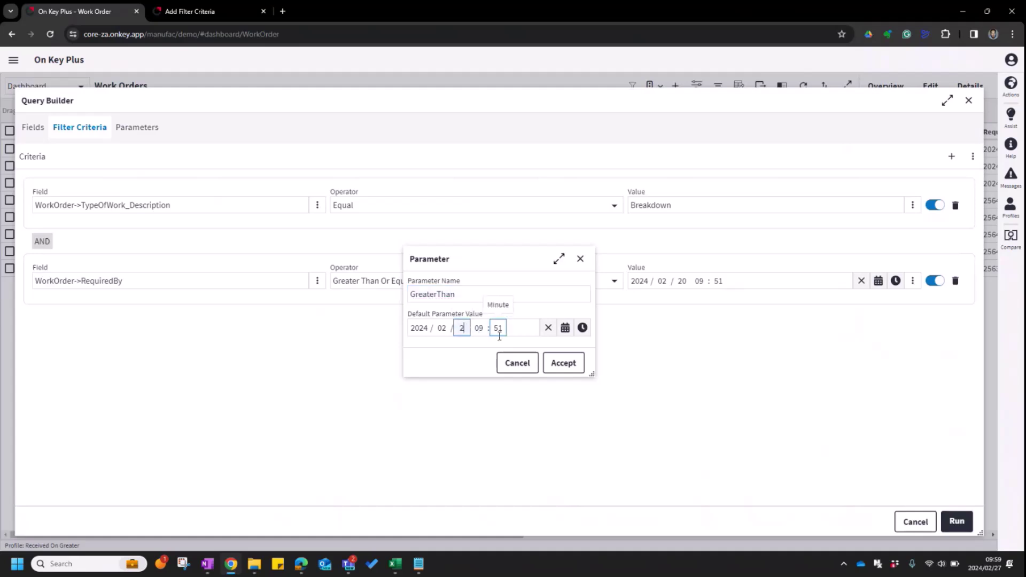
text(20)
click(562, 362)
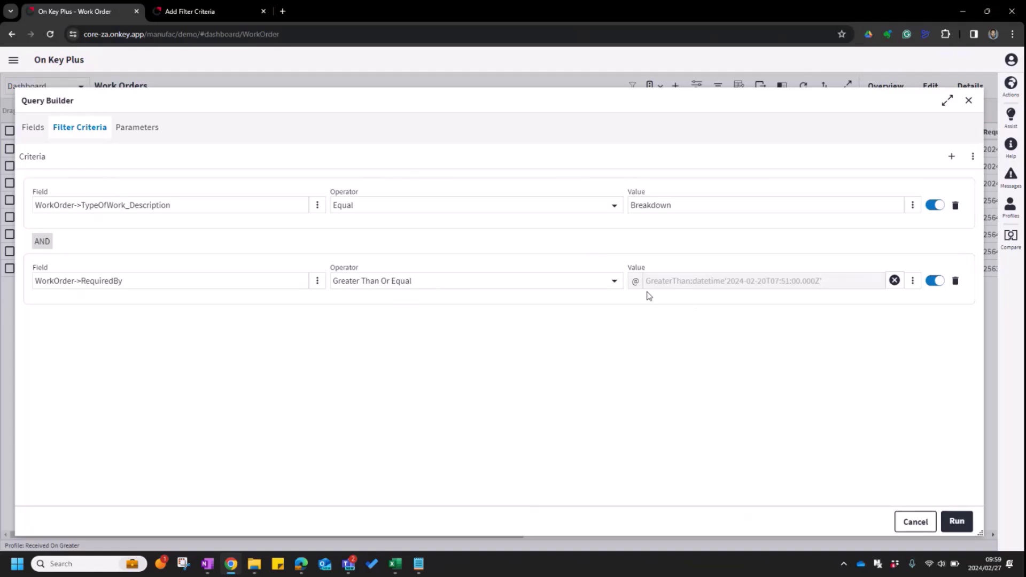
click(788, 284)
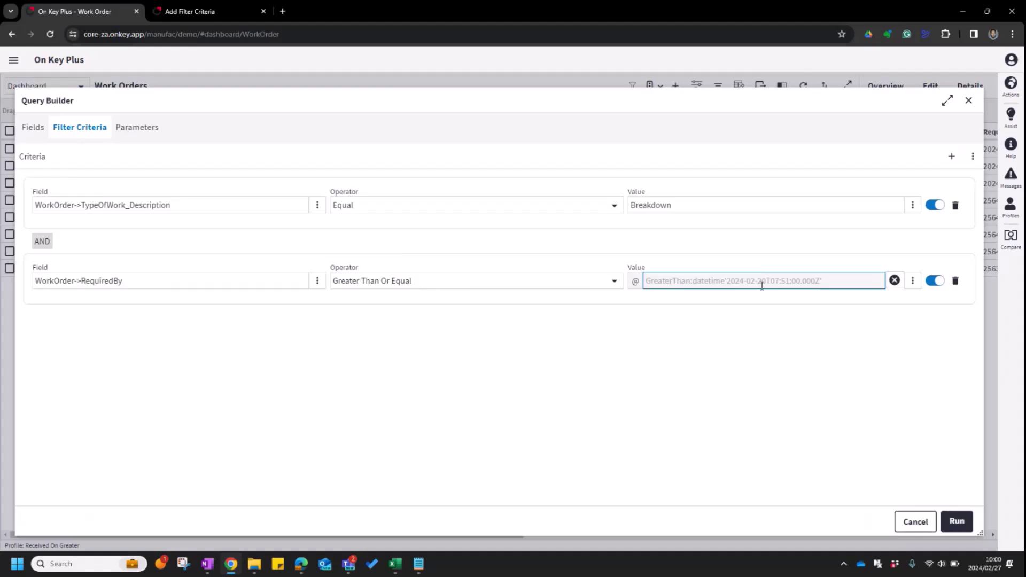
Review the GreaterThan parameter, run the query and continue with its default date of 2024/02/20 09:51.
click(152, 131)
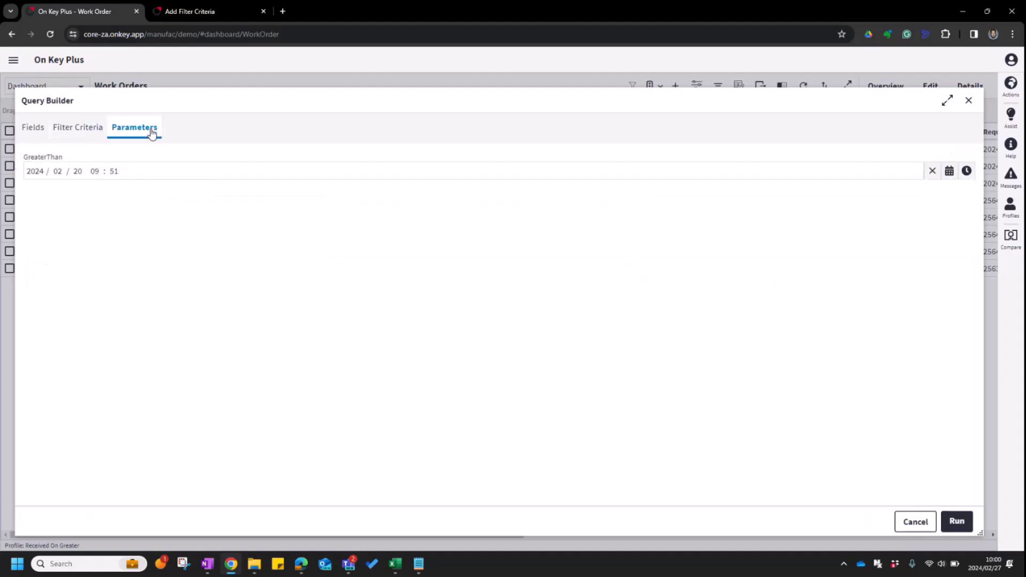
click(87, 136)
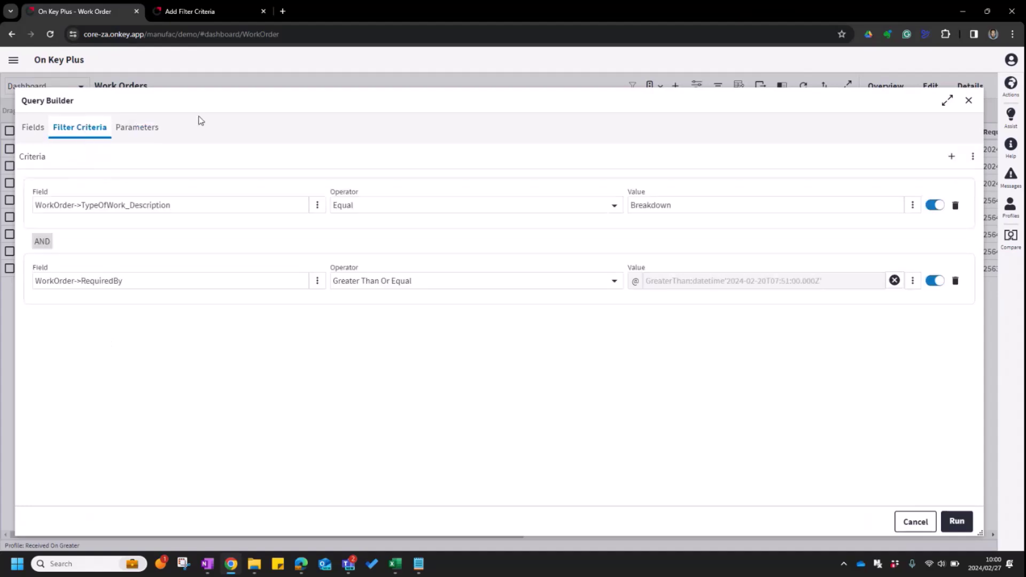
click(957, 522)
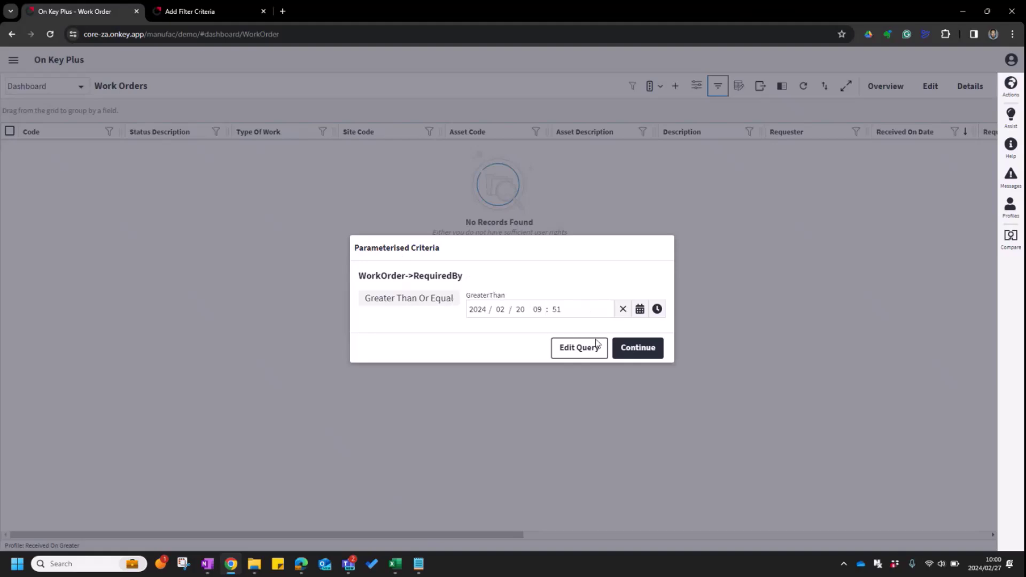
click(638, 354)
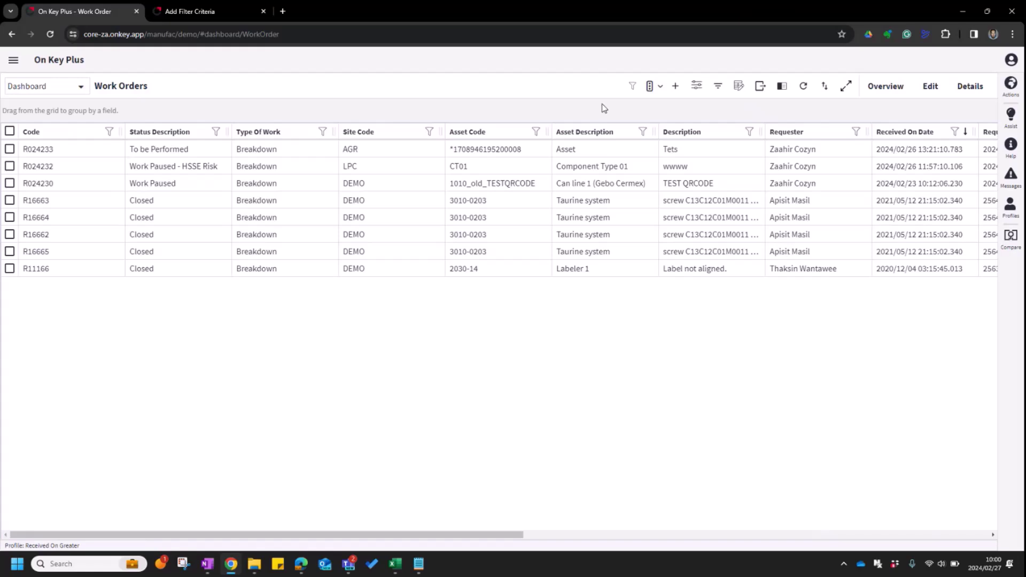
Reopen the work order query's filter criteria and disable the RequiredBy criterion.
click(718, 88)
click(102, 138)
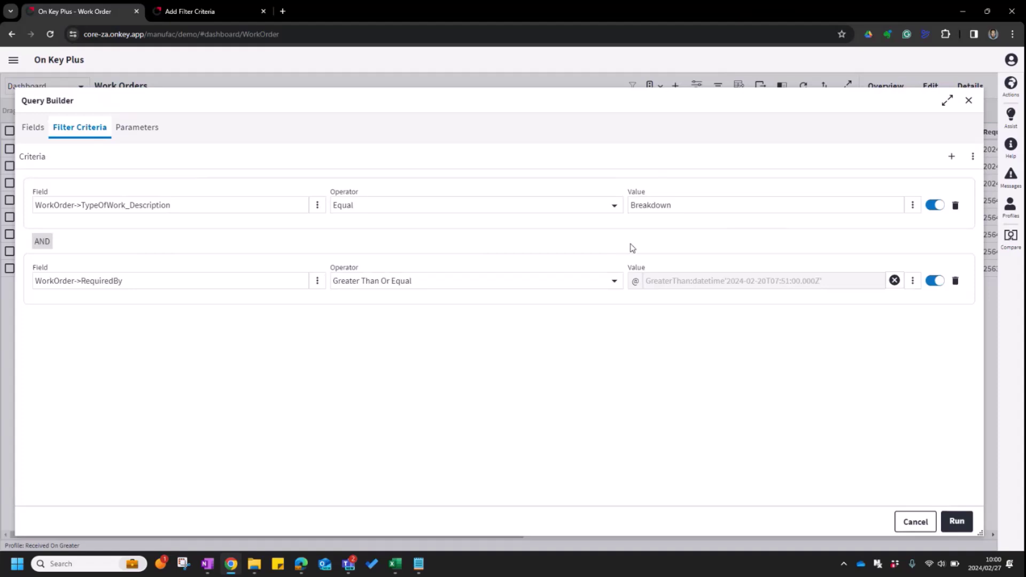
click(941, 287)
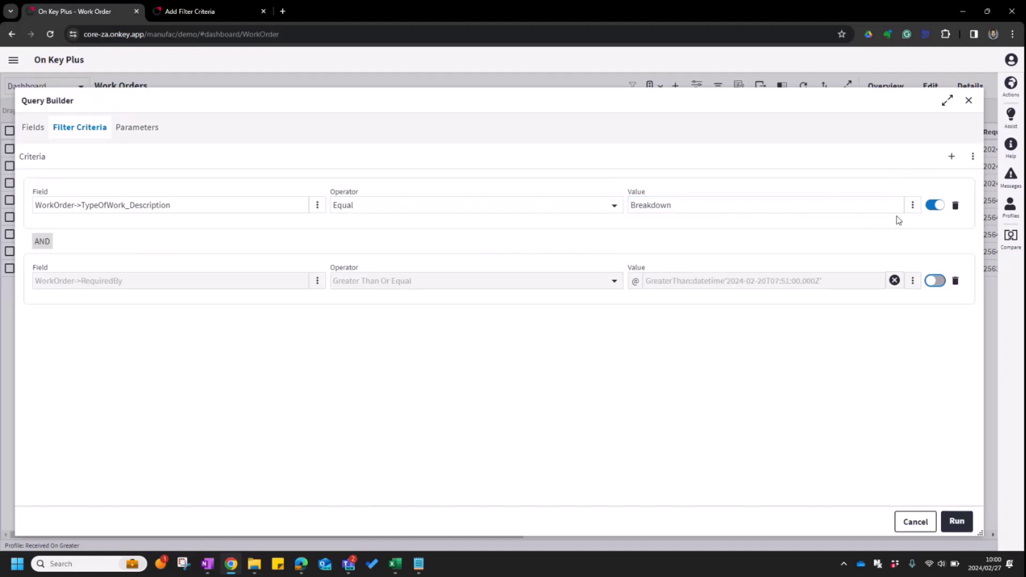
Create a parameter named TypeOfWork with the default value Preventive for the TypeOfWork_Description criterion.
click(914, 207)
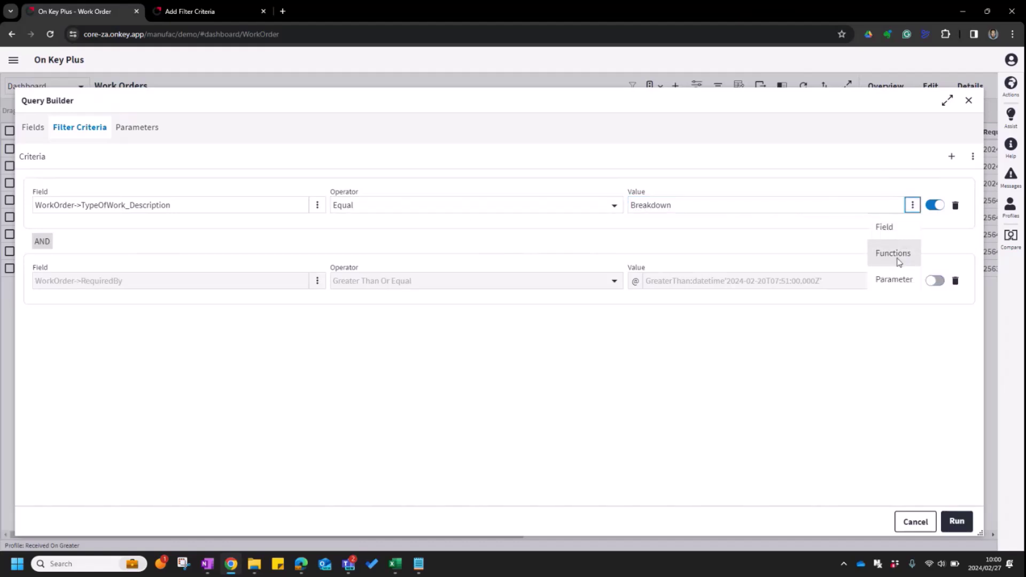
click(901, 279)
click(568, 295)
text(TypeOfWOrk)
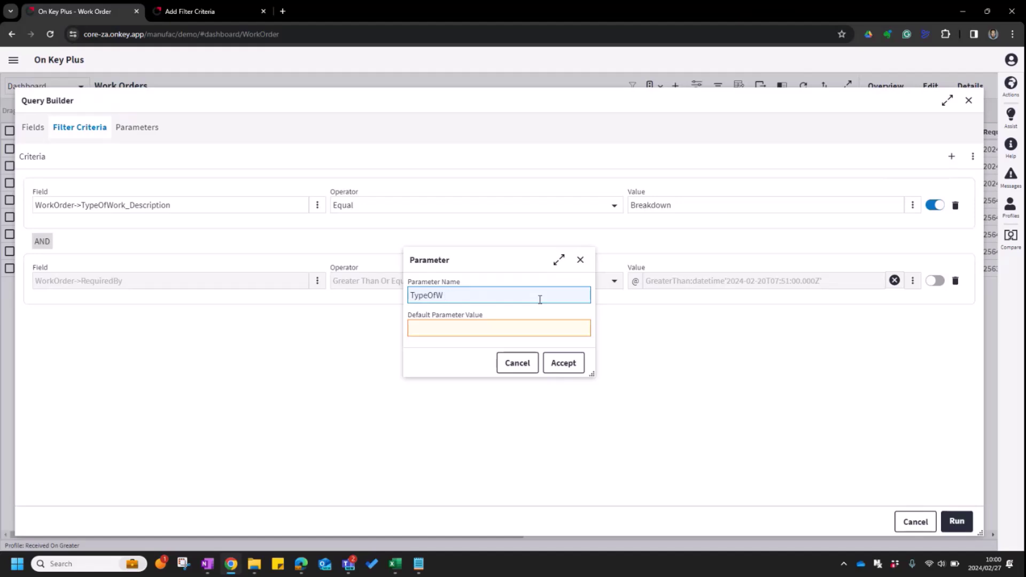
click(539, 332)
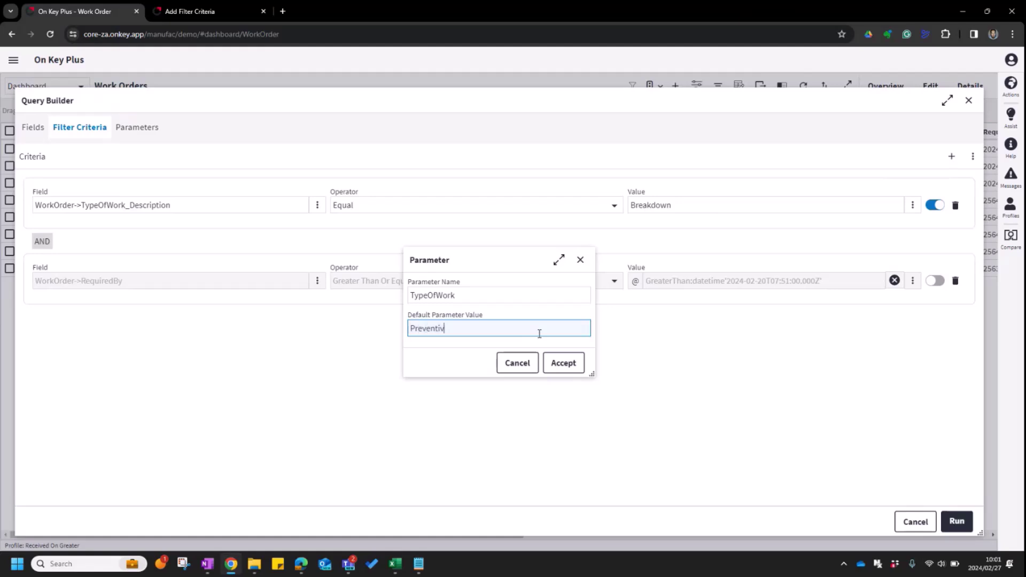
click(564, 363)
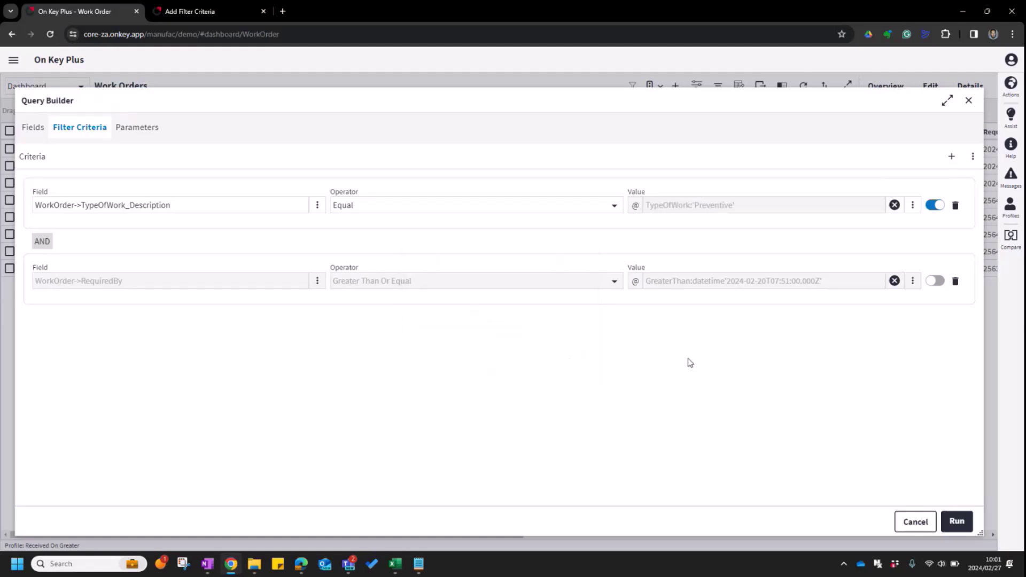
Run the query with the TypeOfWork parameter set to Breakdown.
click(956, 523)
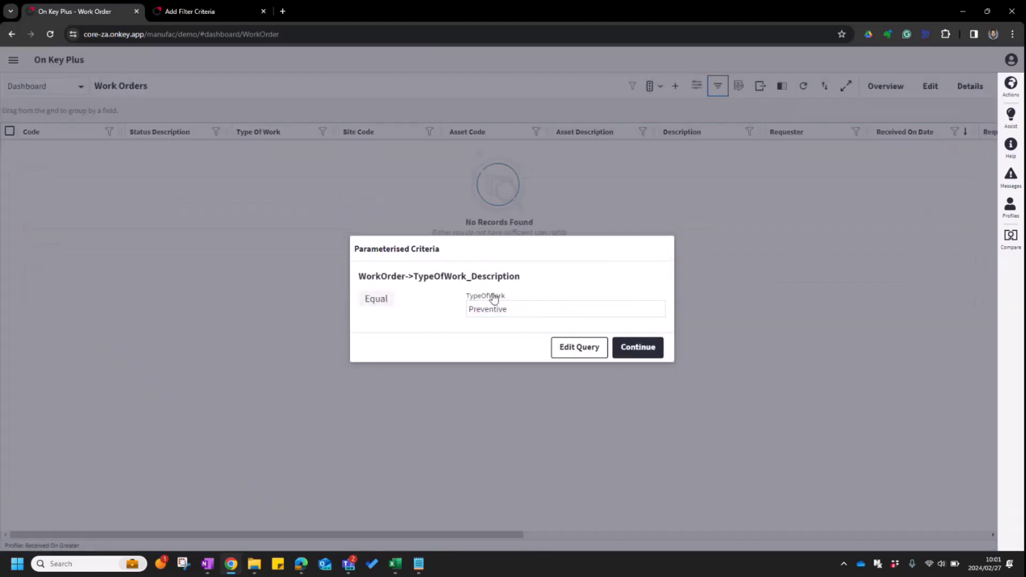
drag(507, 310, 449, 311)
text(Breakdown)
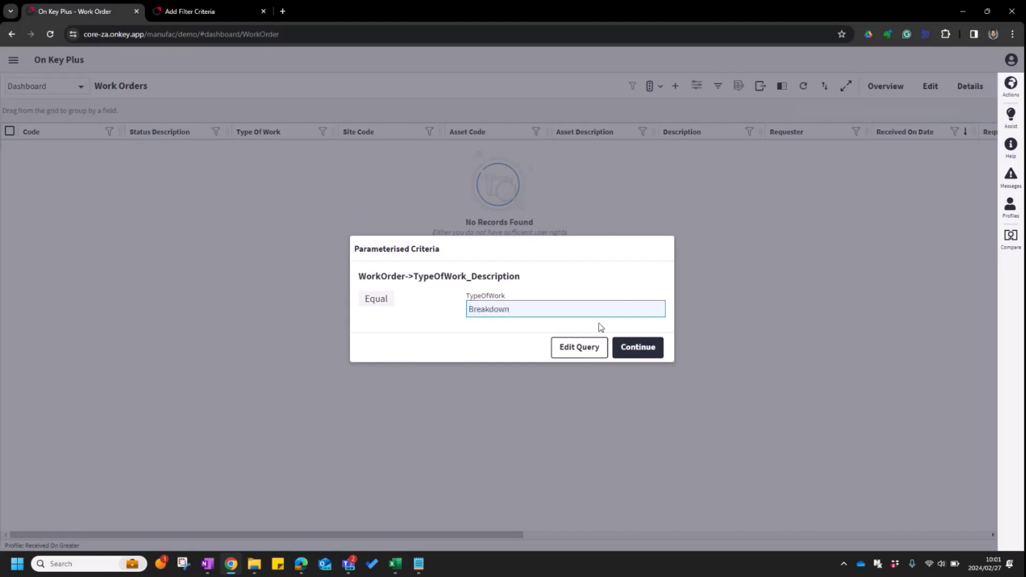
click(636, 348)
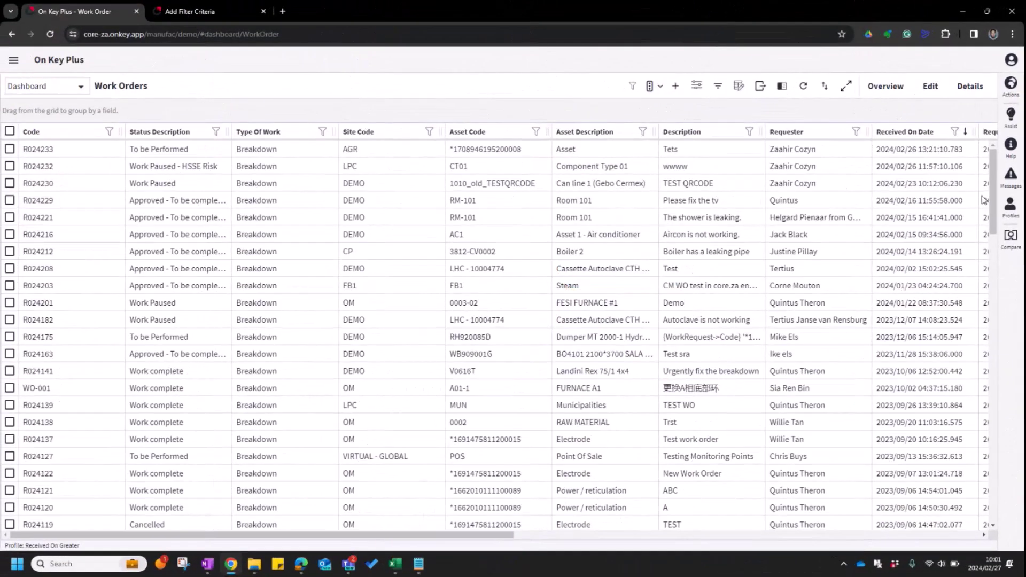
Open the TEST QRCODE work order's planning details and open the lookup for its responsible staff member.
click(1011, 206)
double_click(247, 185)
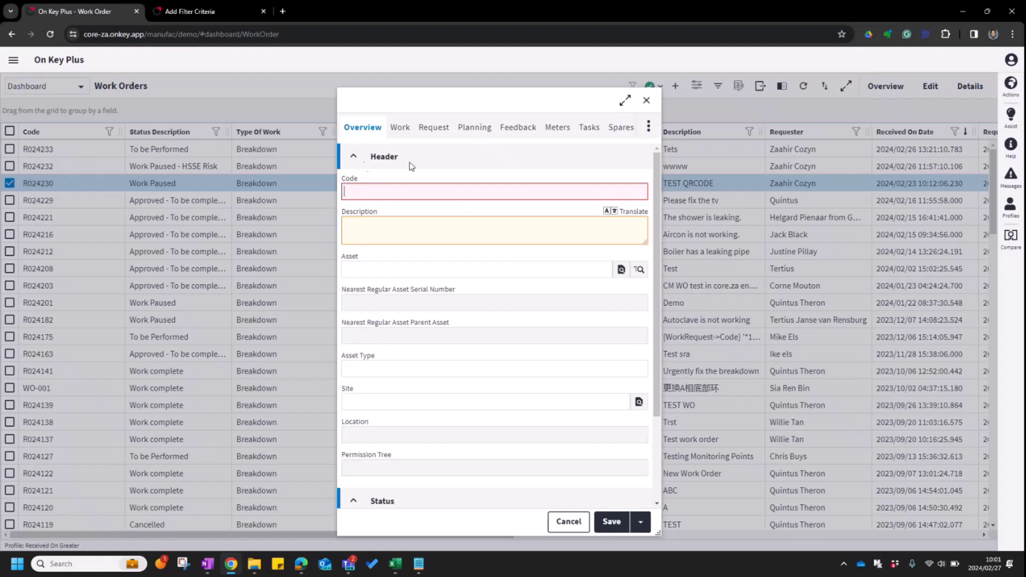
click(468, 135)
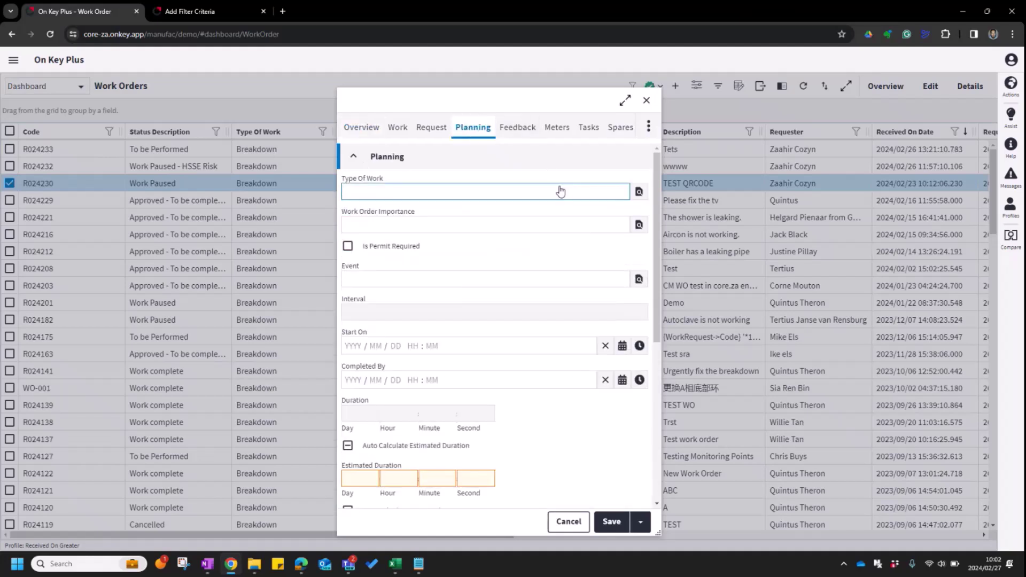
scroll(559, 227, down, 10)
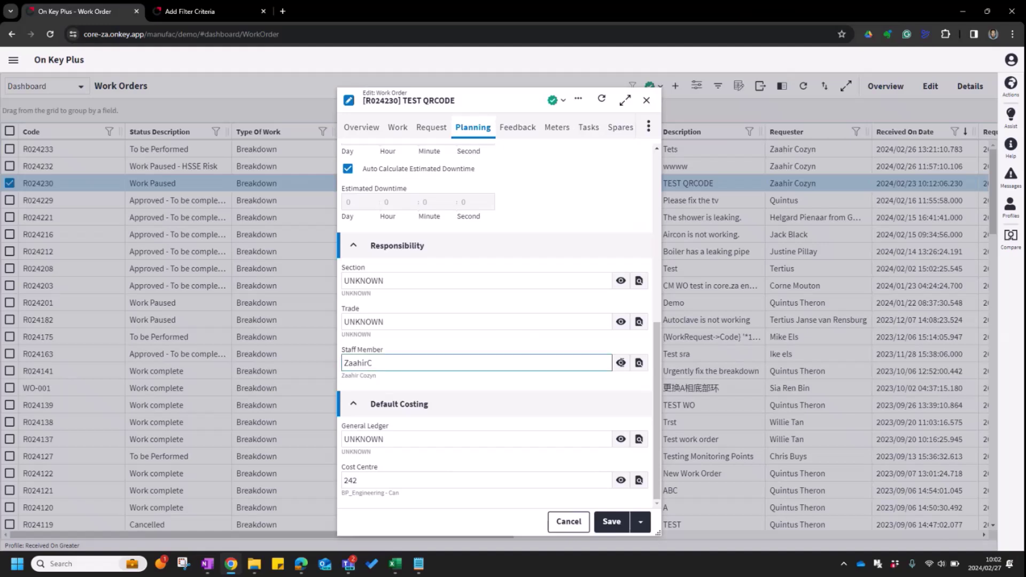
click(639, 363)
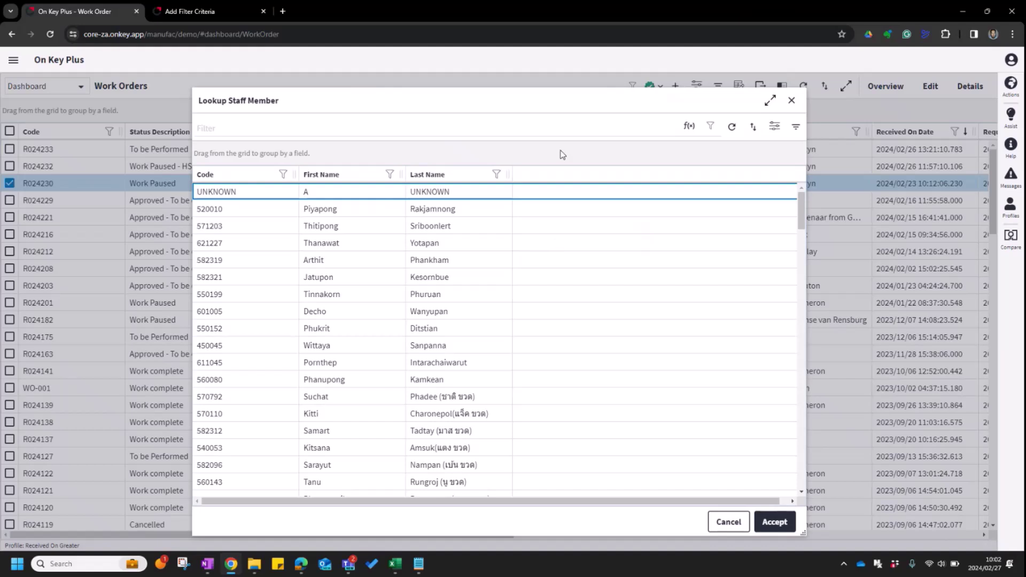
Open the query builder for the staff member lookup and start adding a filter criterion.
click(796, 126)
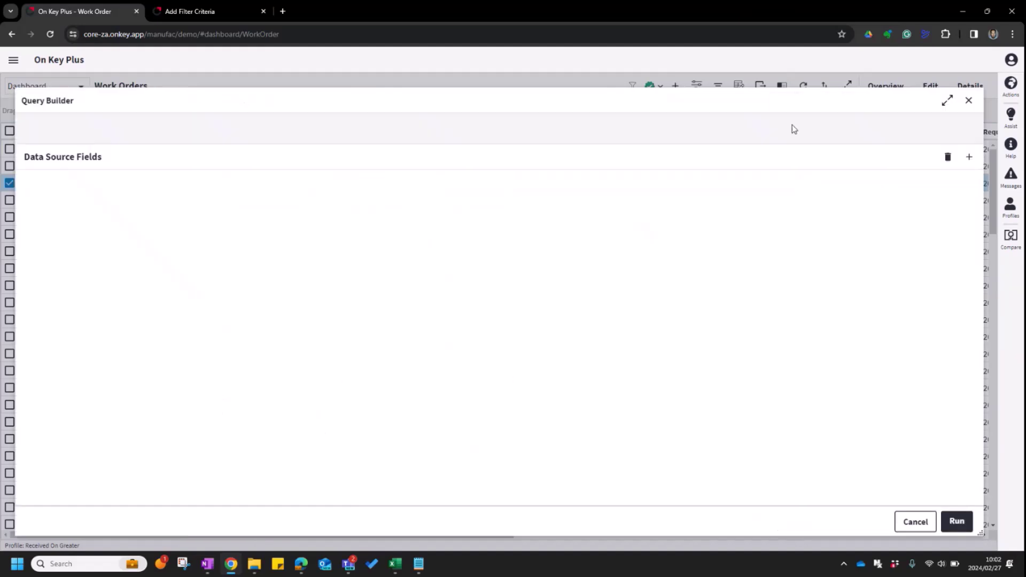
click(75, 129)
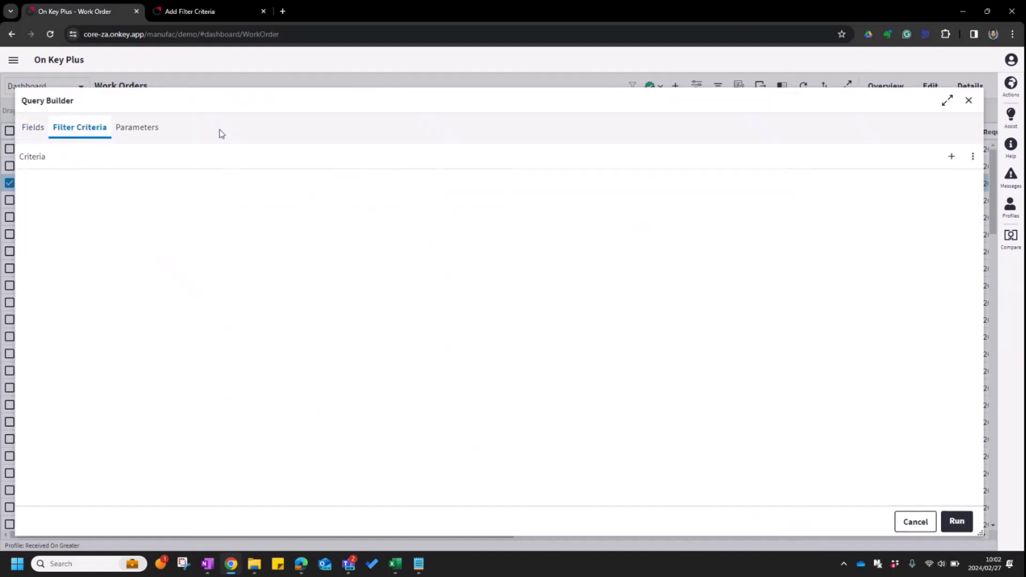
click(952, 157)
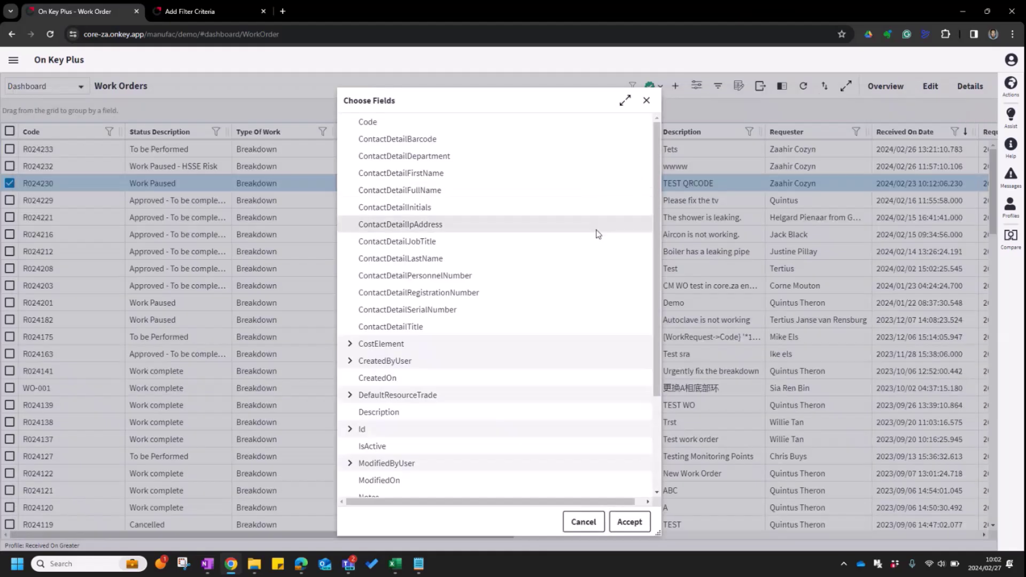
Choose the Code field of Trade under DefaultResourceTrade for the criterion, and open the criterion's value for entry.
scroll(599, 234, down, 3)
scroll(436, 347, up, 3)
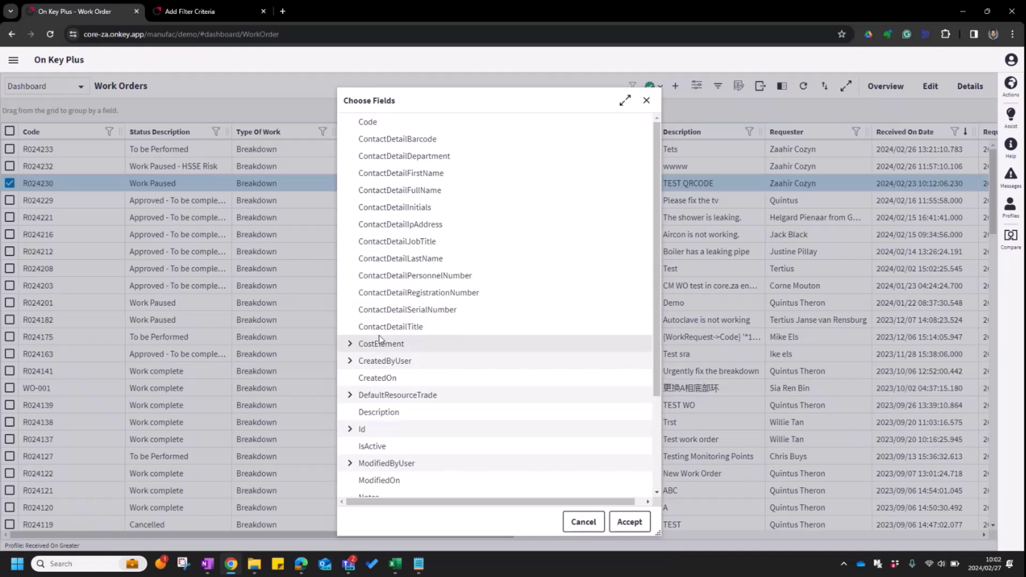
click(345, 396)
scroll(409, 358, down, 4)
scroll(409, 358, down, 2)
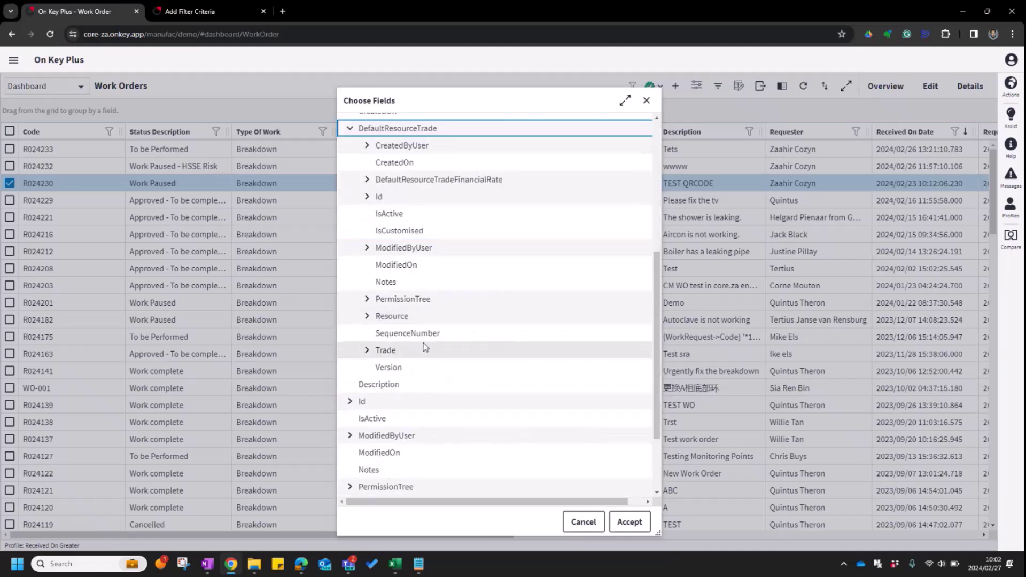
click(368, 352)
scroll(435, 333, down, 3)
click(421, 261)
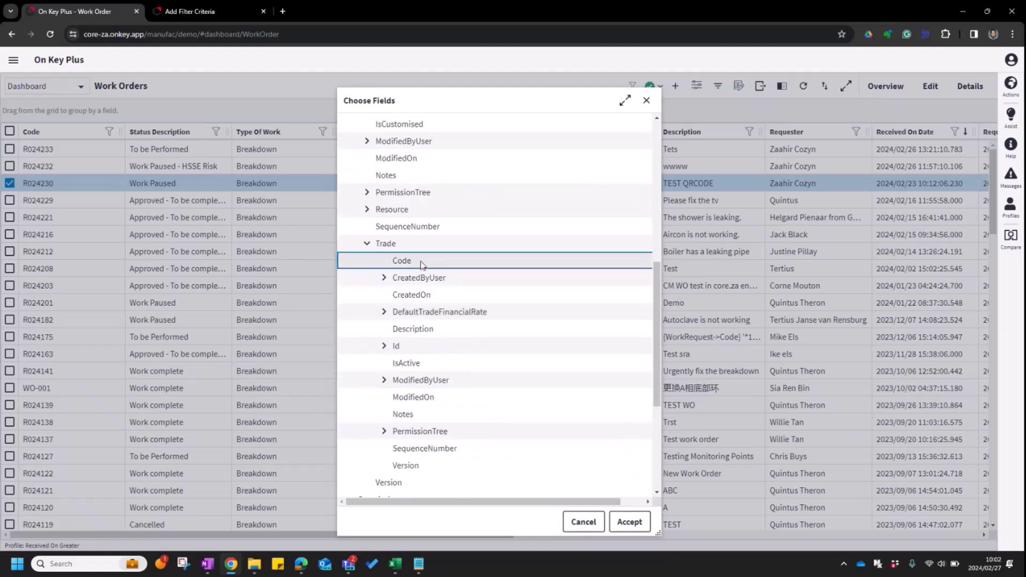
click(630, 522)
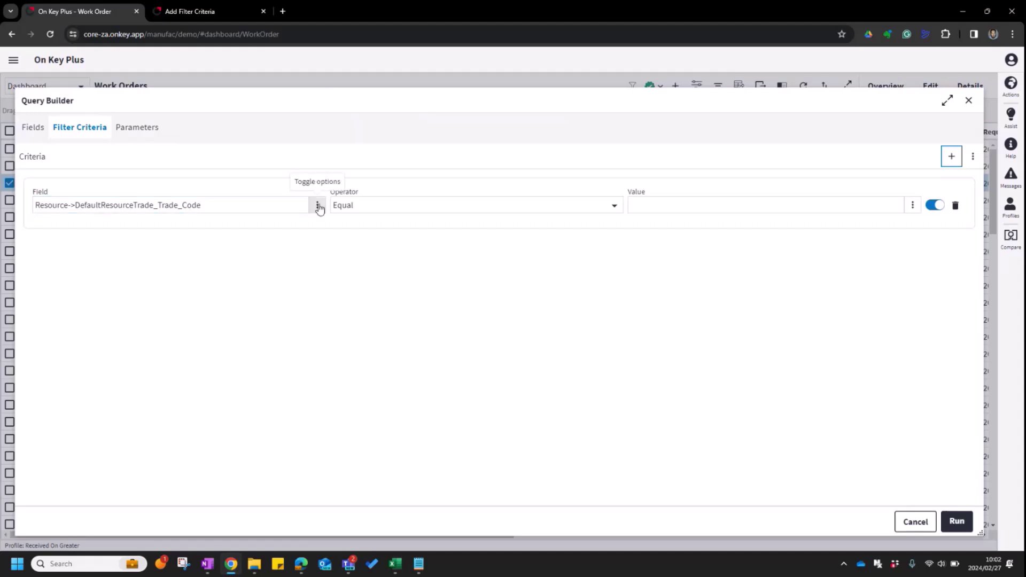
click(667, 207)
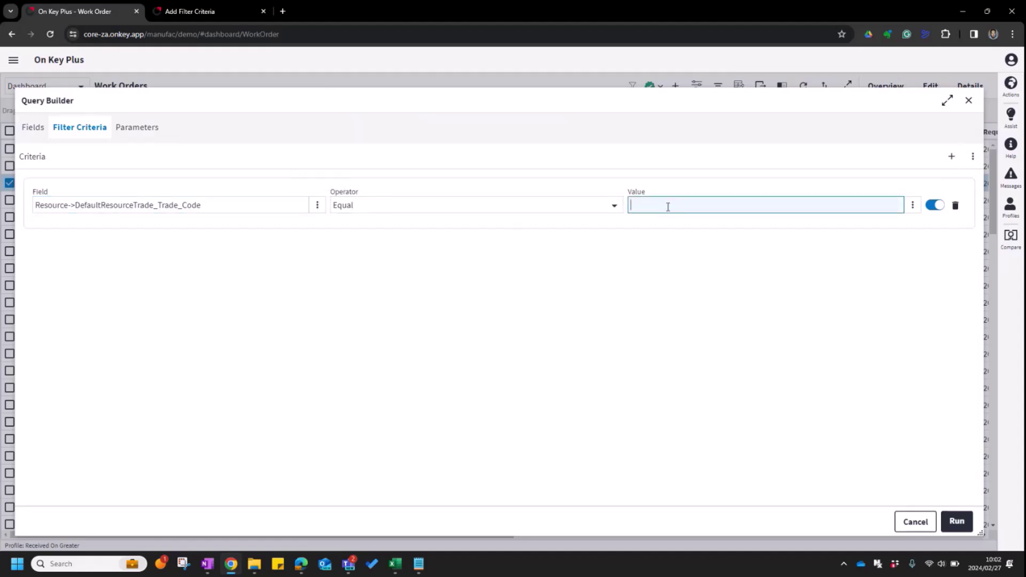